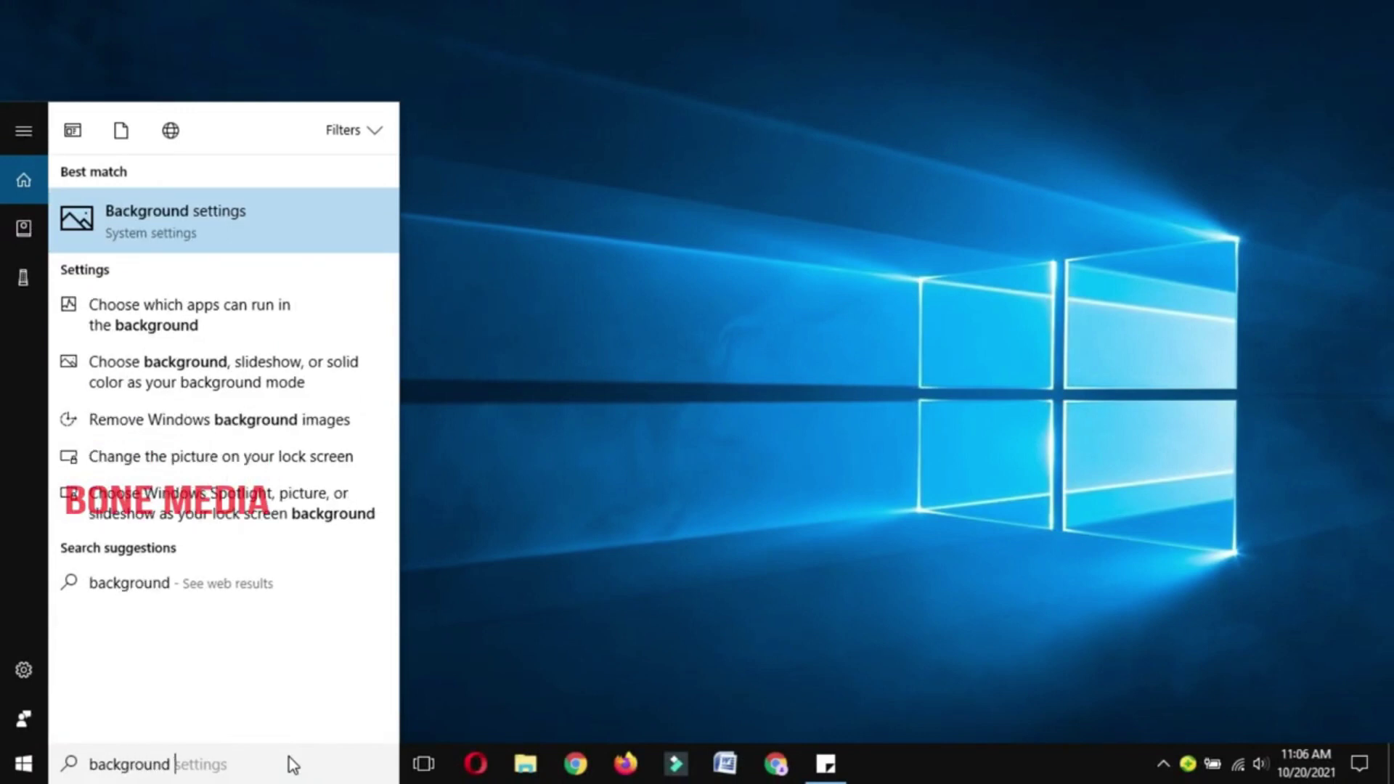
Search Windows for "background apps" and open the setting for choosing which apps can run in the background.
type("app")
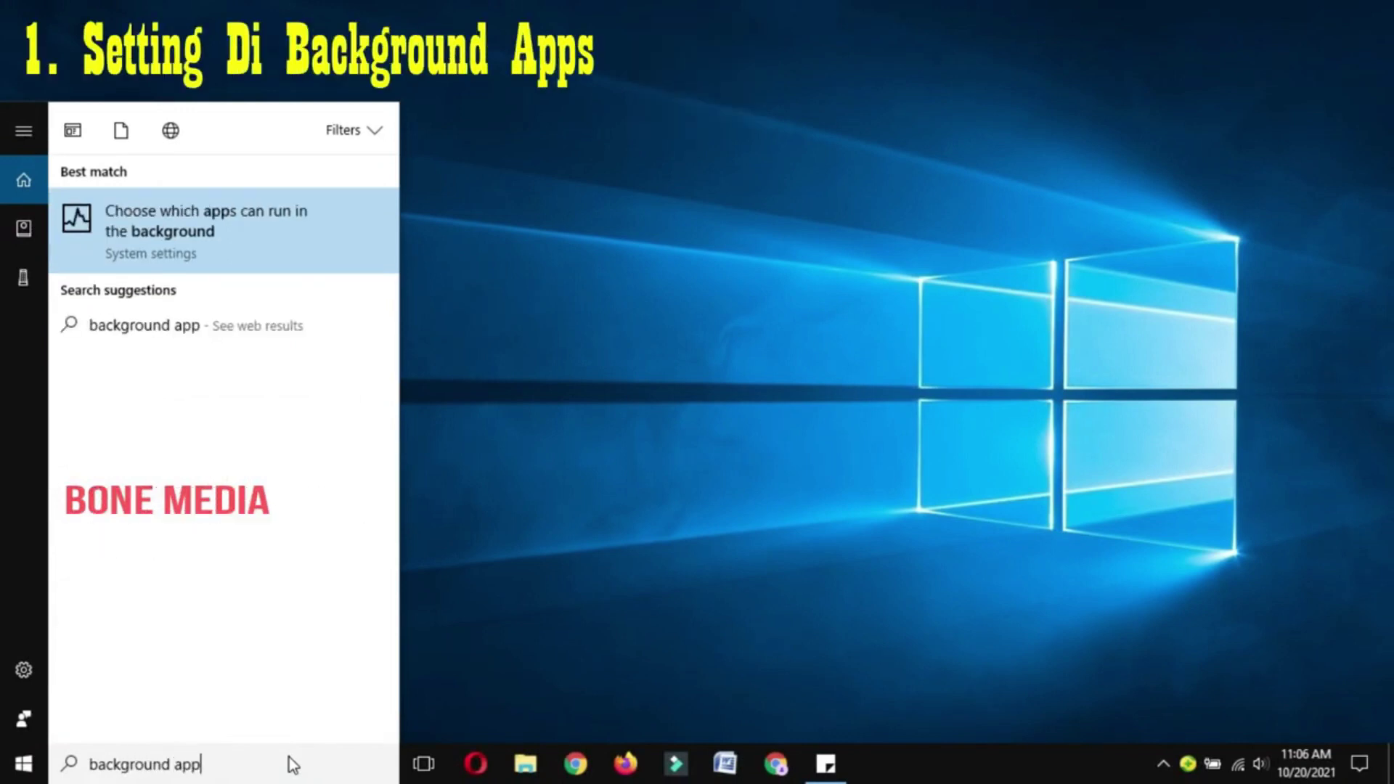
type("s")
left_click(284, 234)
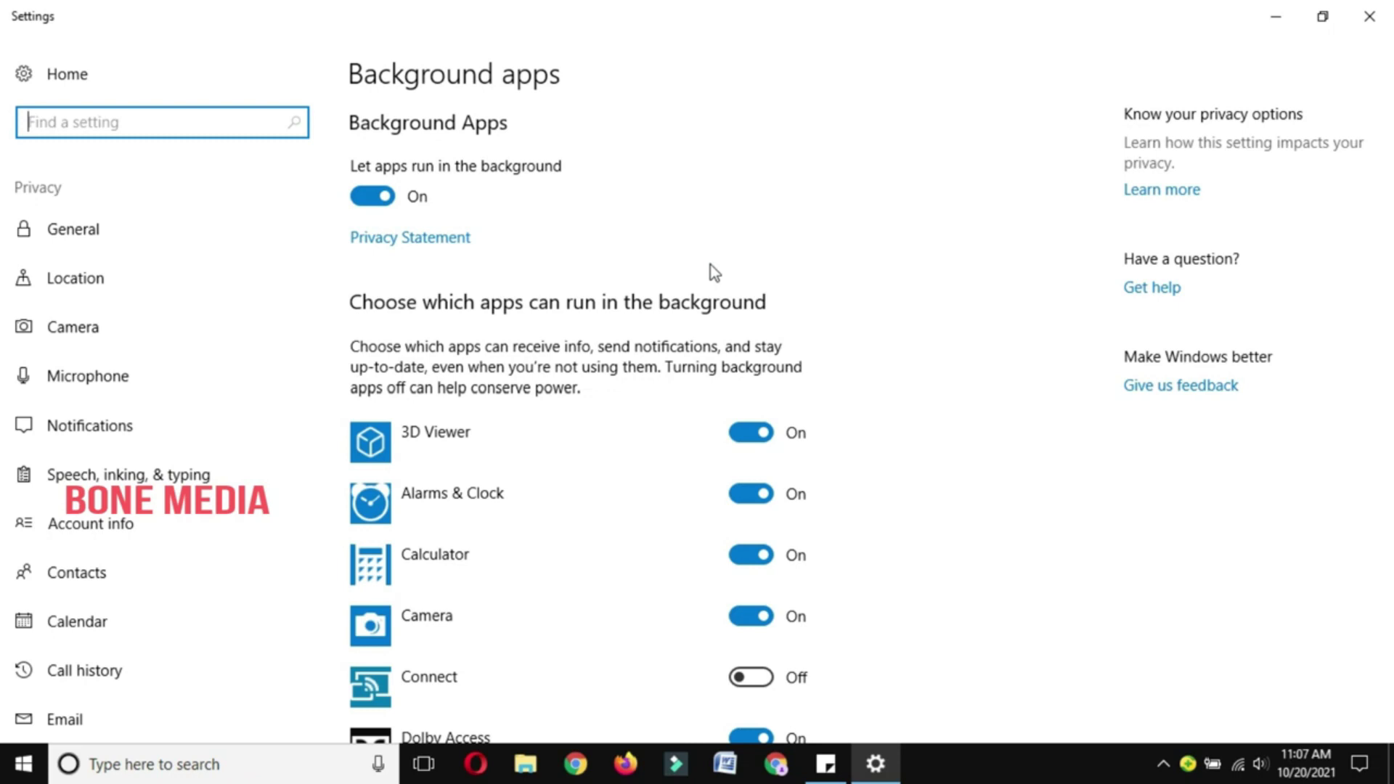
Turn off "Let apps run in the background" and close the Settings window.
left_click(379, 202)
left_click(381, 198)
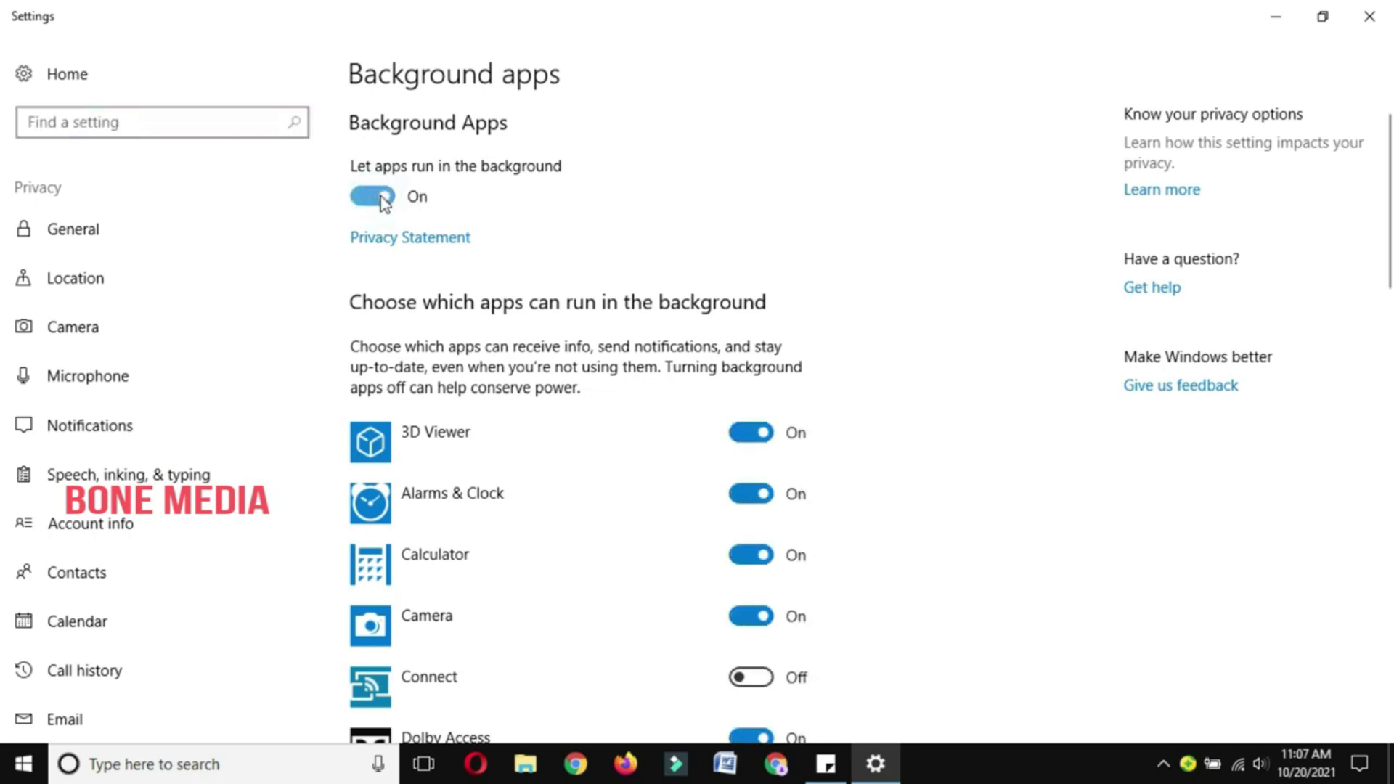
left_click(390, 200)
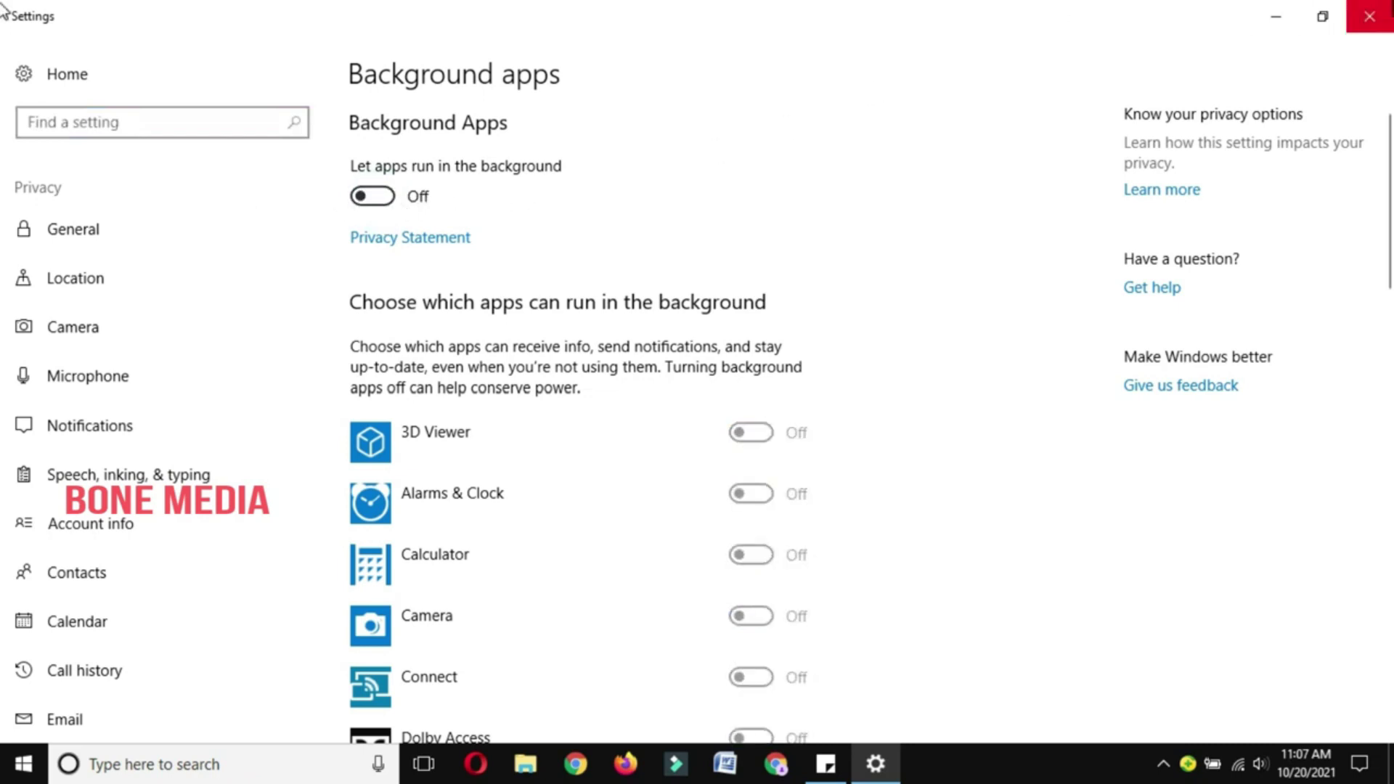
left_click(1369, 16)
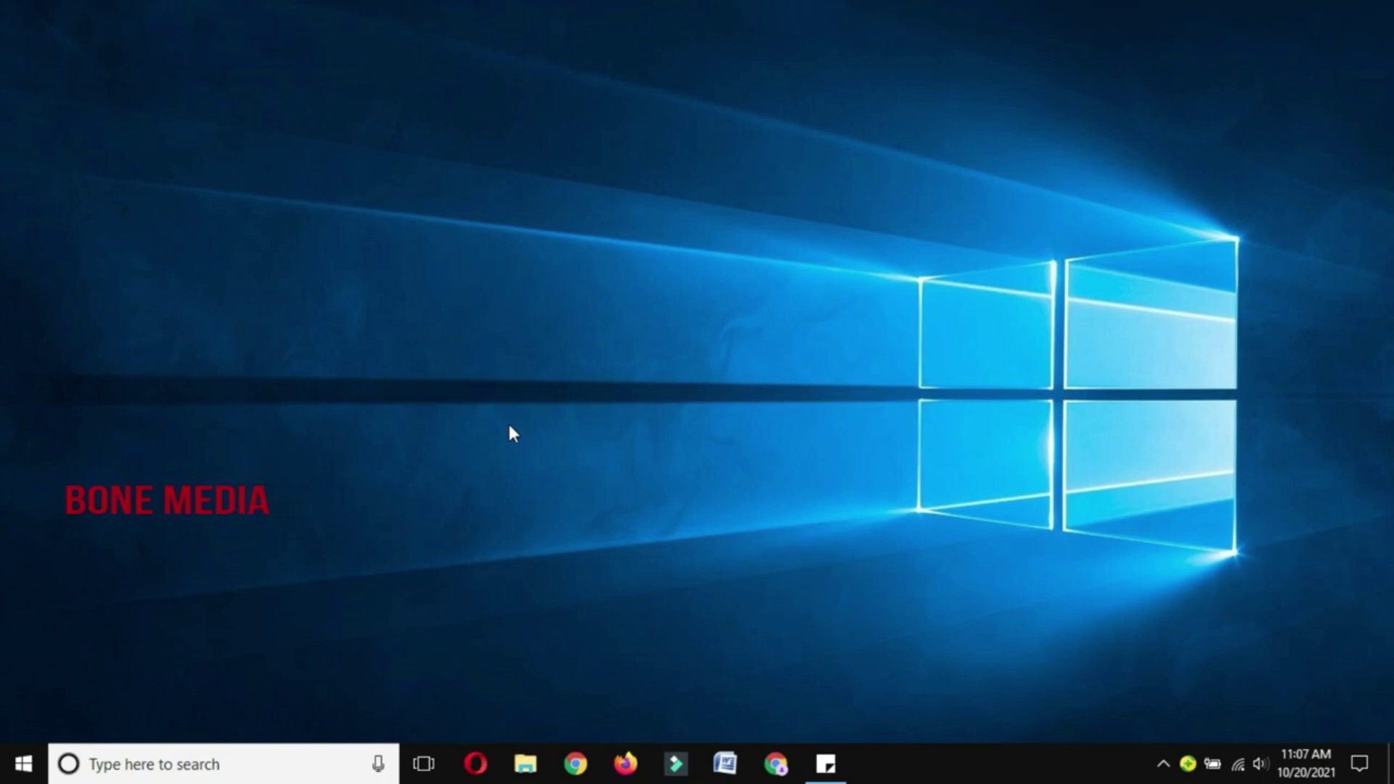
Search Windows for gpedit.msc and open the Local Group Policy Editor.
left_click(167, 777)
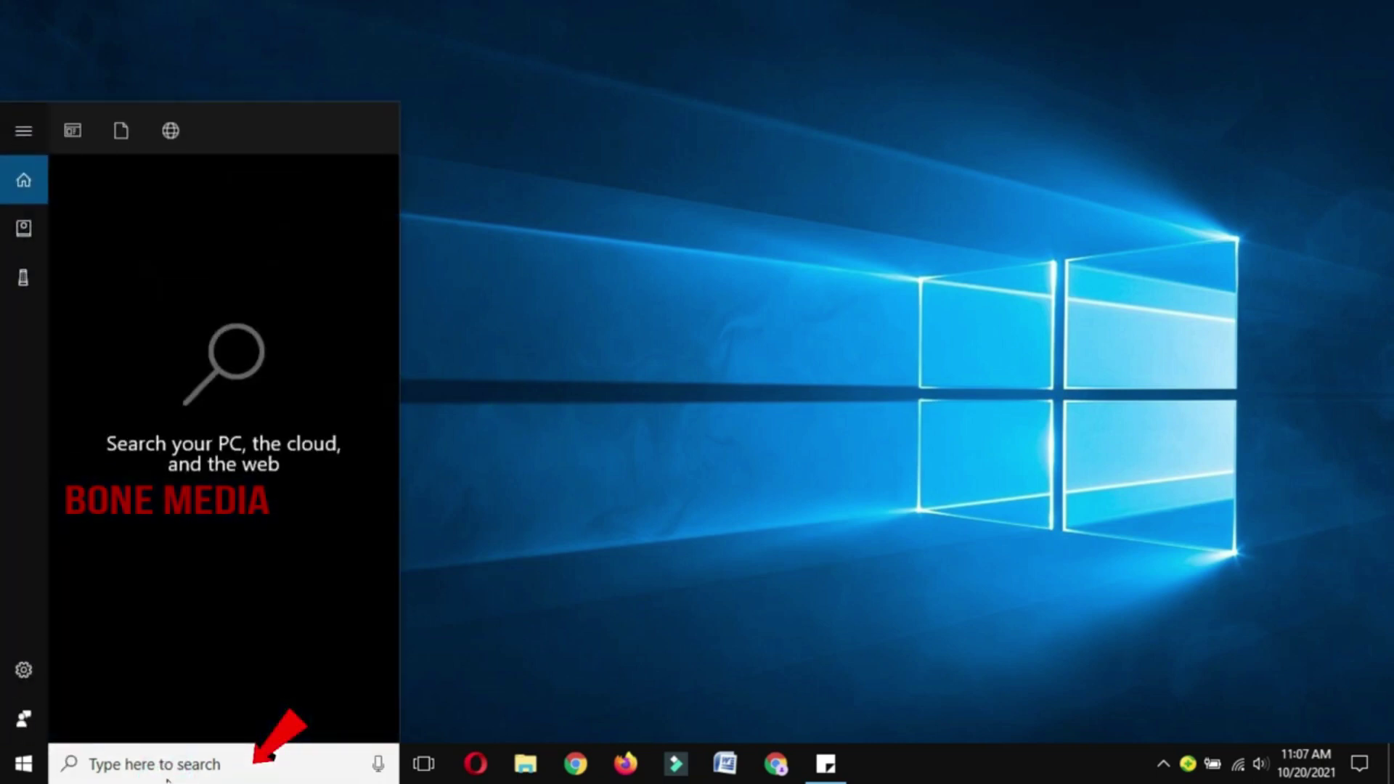
type("gp")
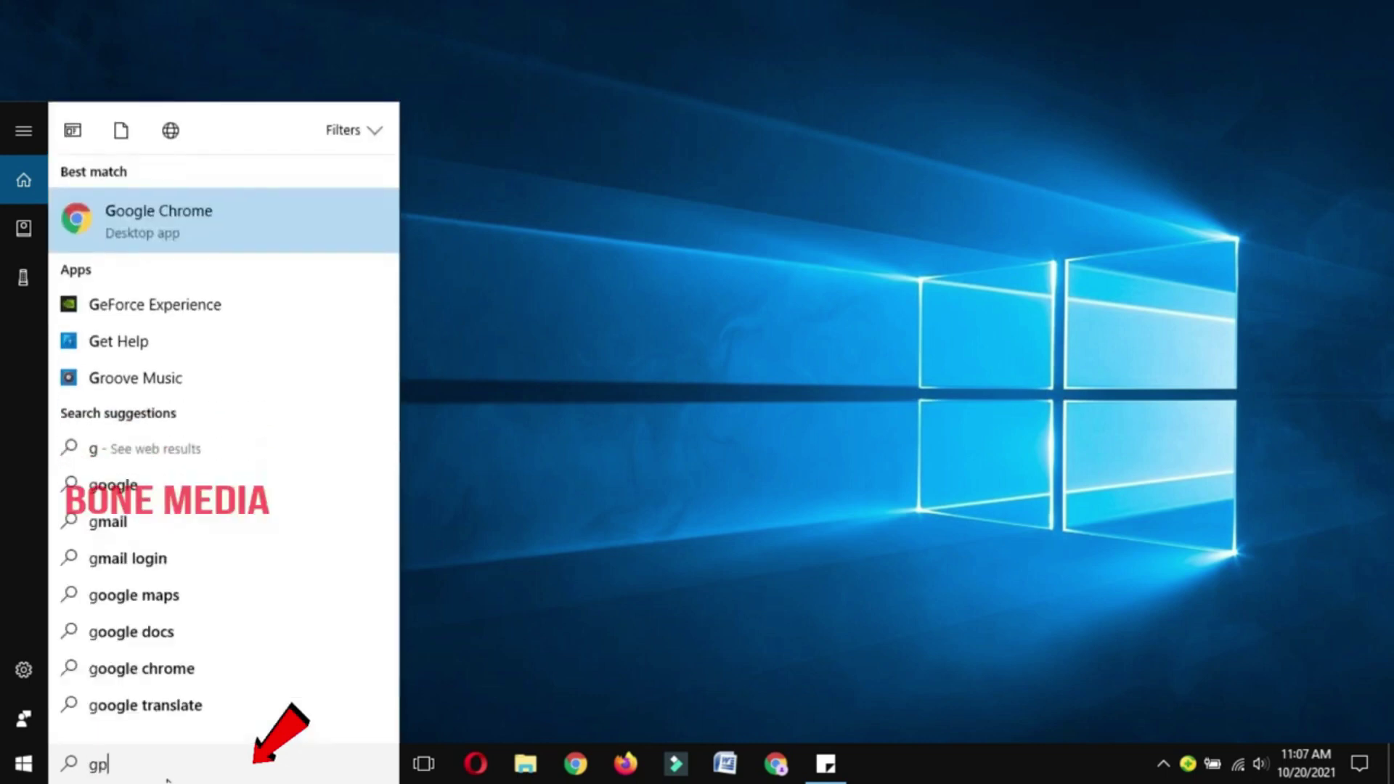
type("edit.msc")
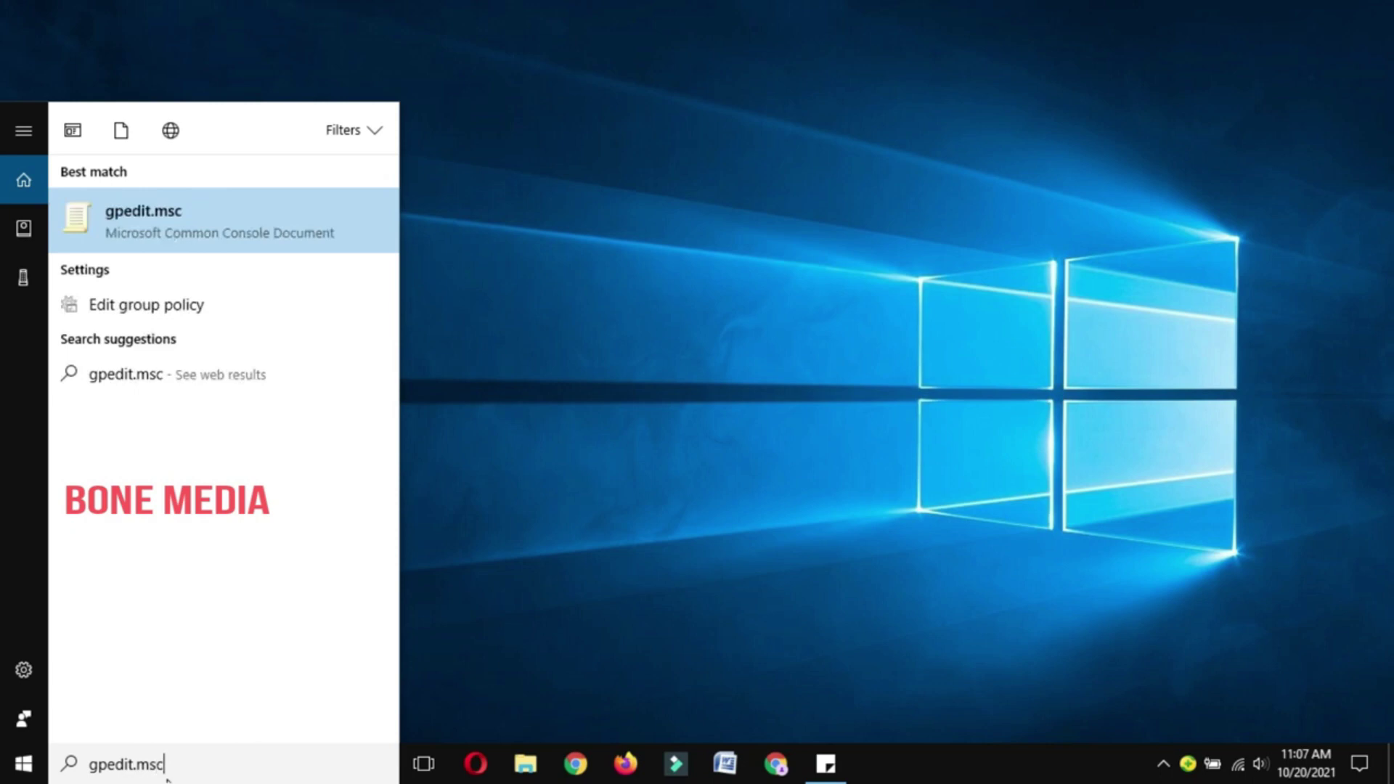
double_click(191, 758)
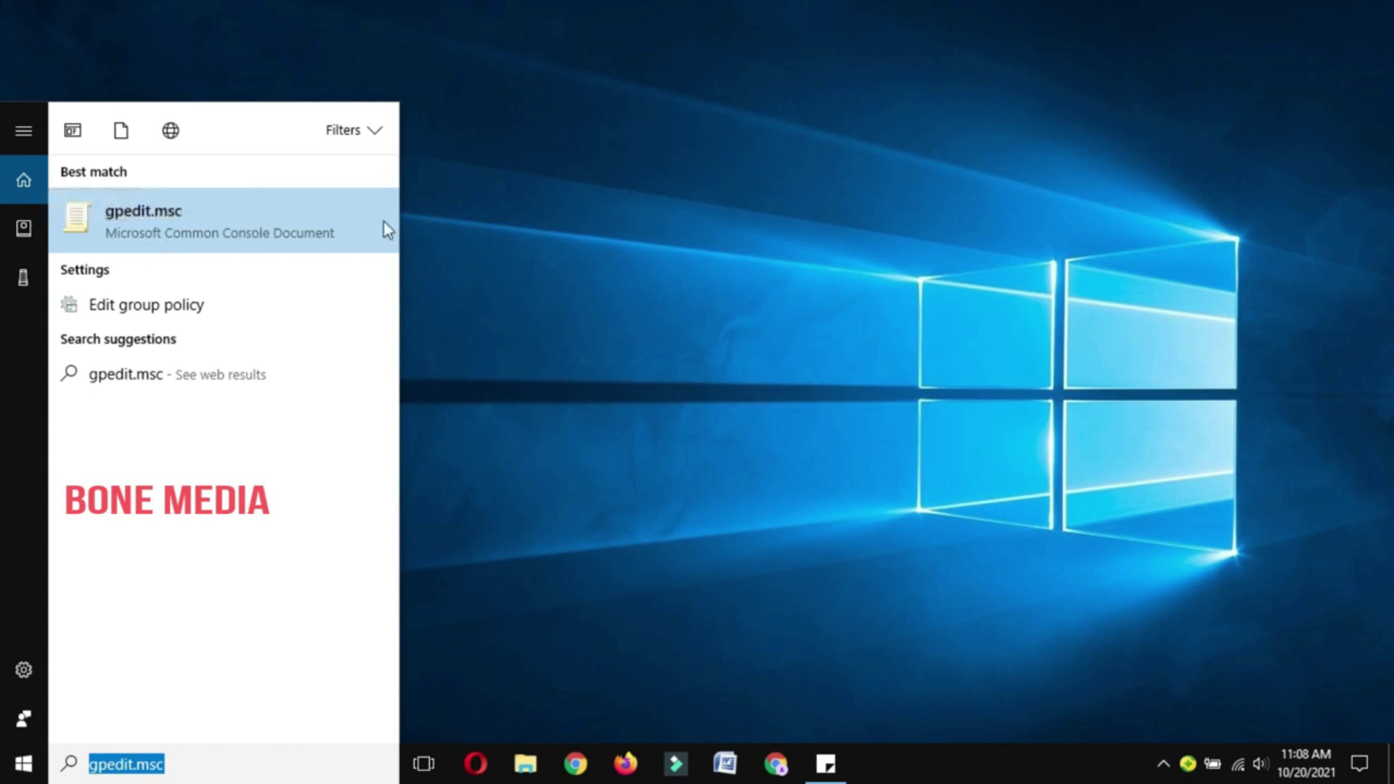
left_click(336, 206)
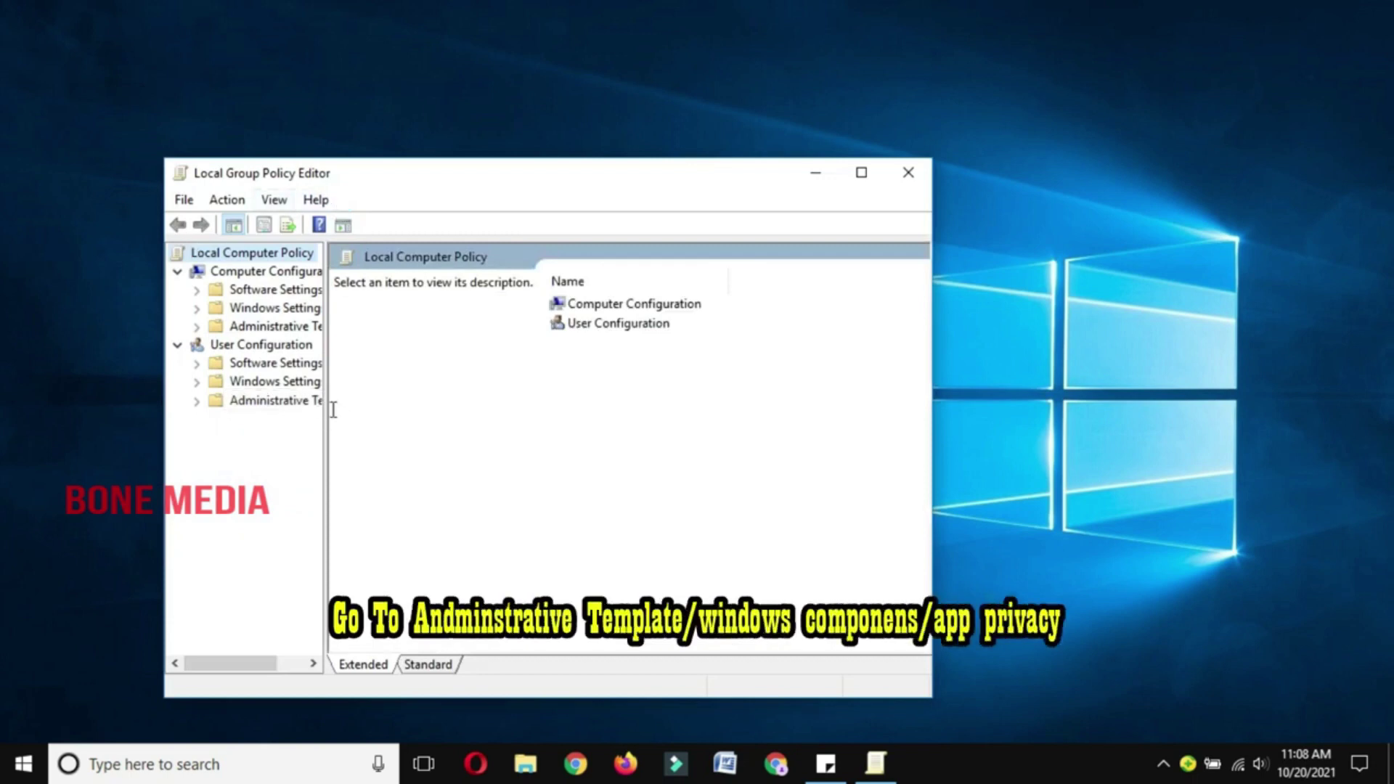
Widen the policy tree and editor window, and open App Privacy under Computer Configuration > Administrative Templates > Windows Components.
left_click_drag(331, 410, 468, 410)
left_click_drag(681, 180, 779, 51)
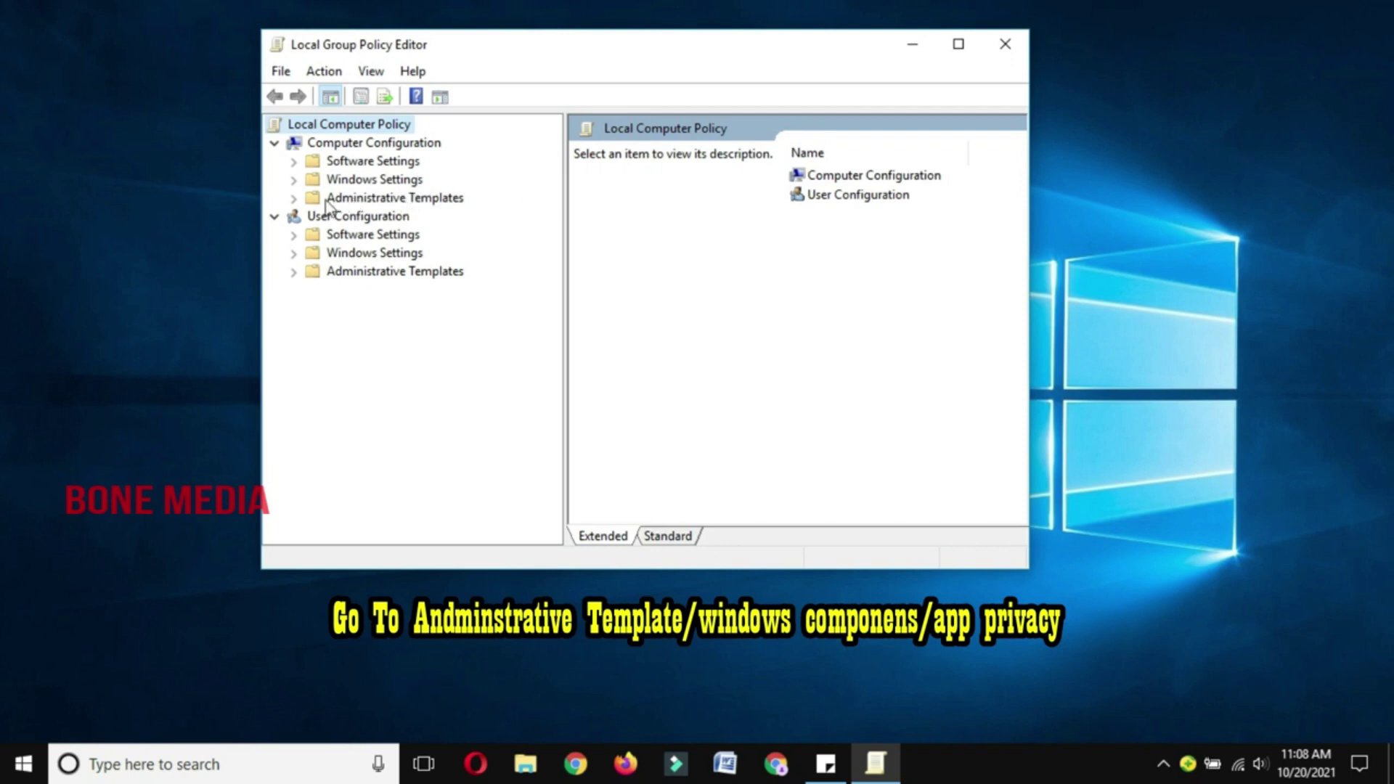
left_click(295, 198)
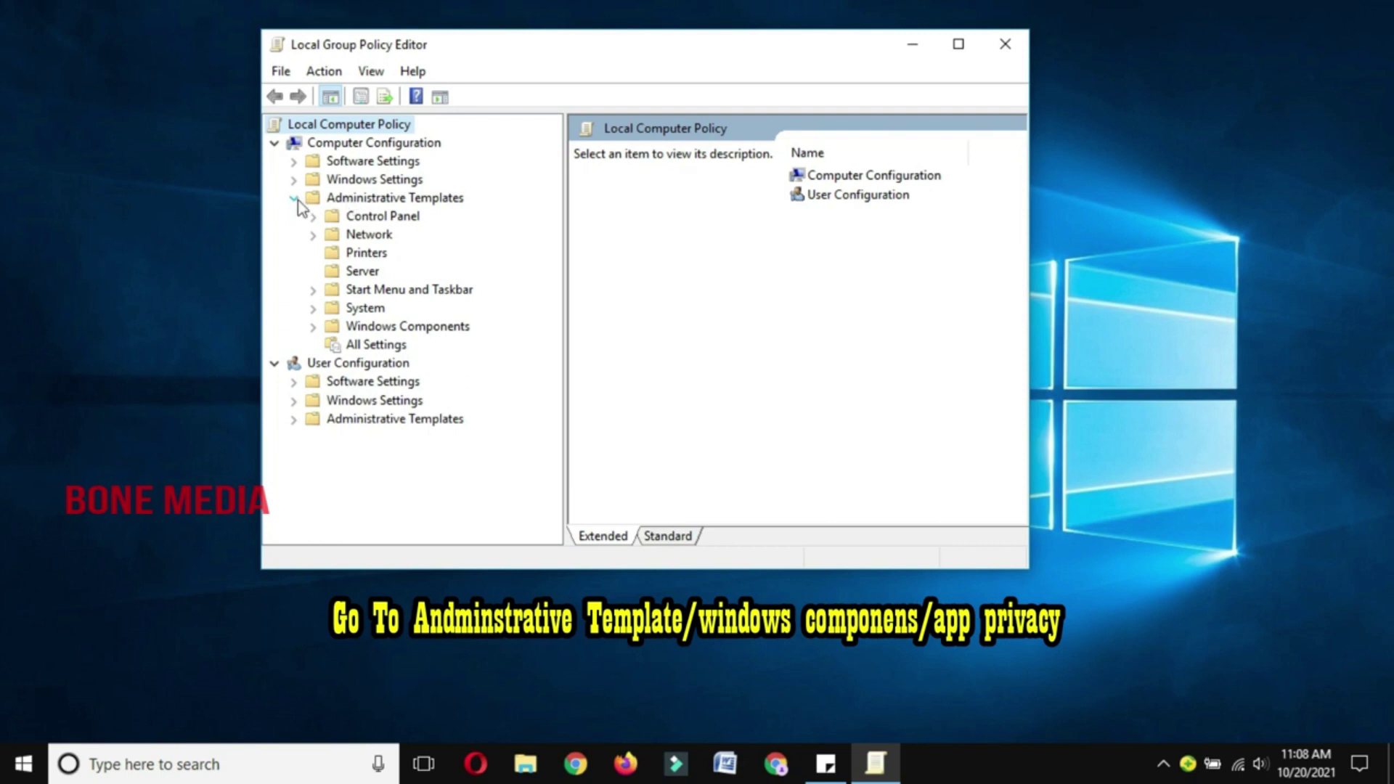
double_click(372, 204)
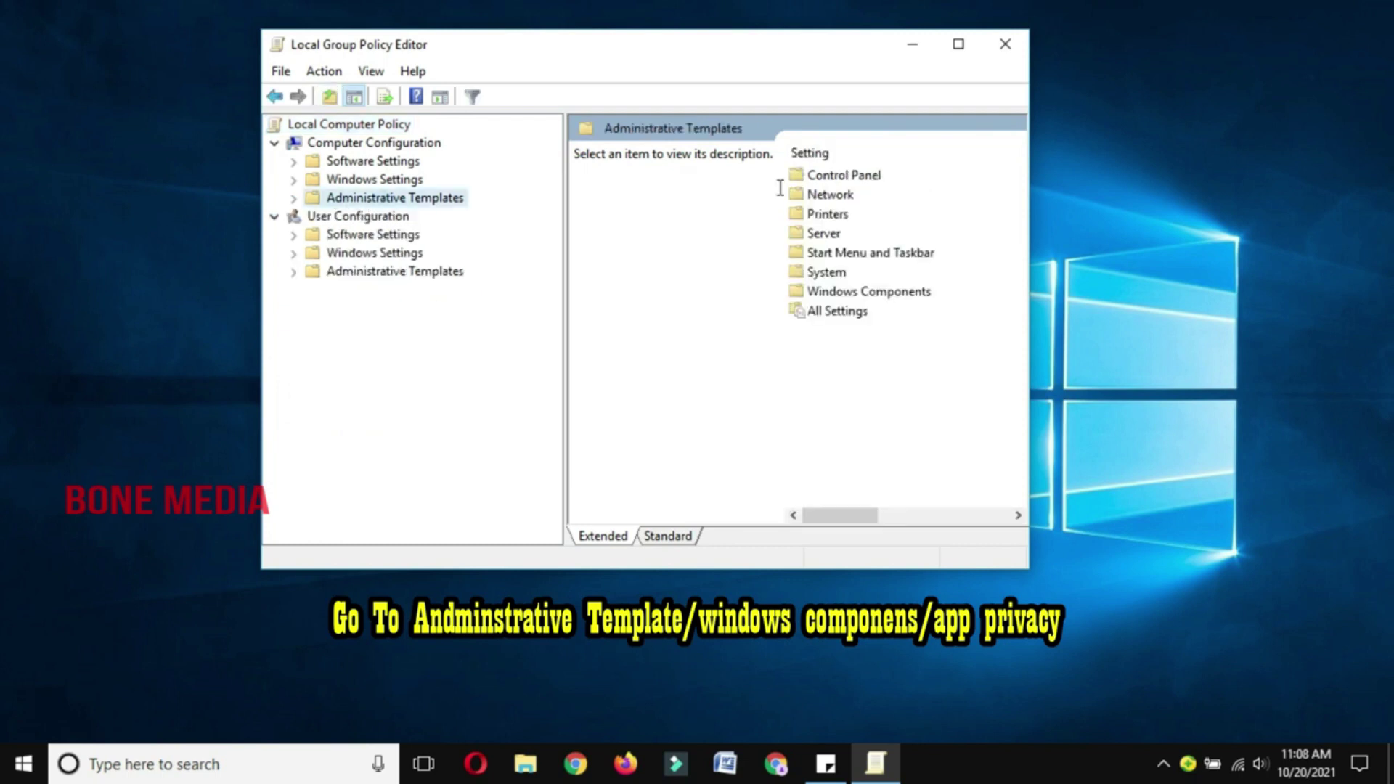
double_click(842, 293)
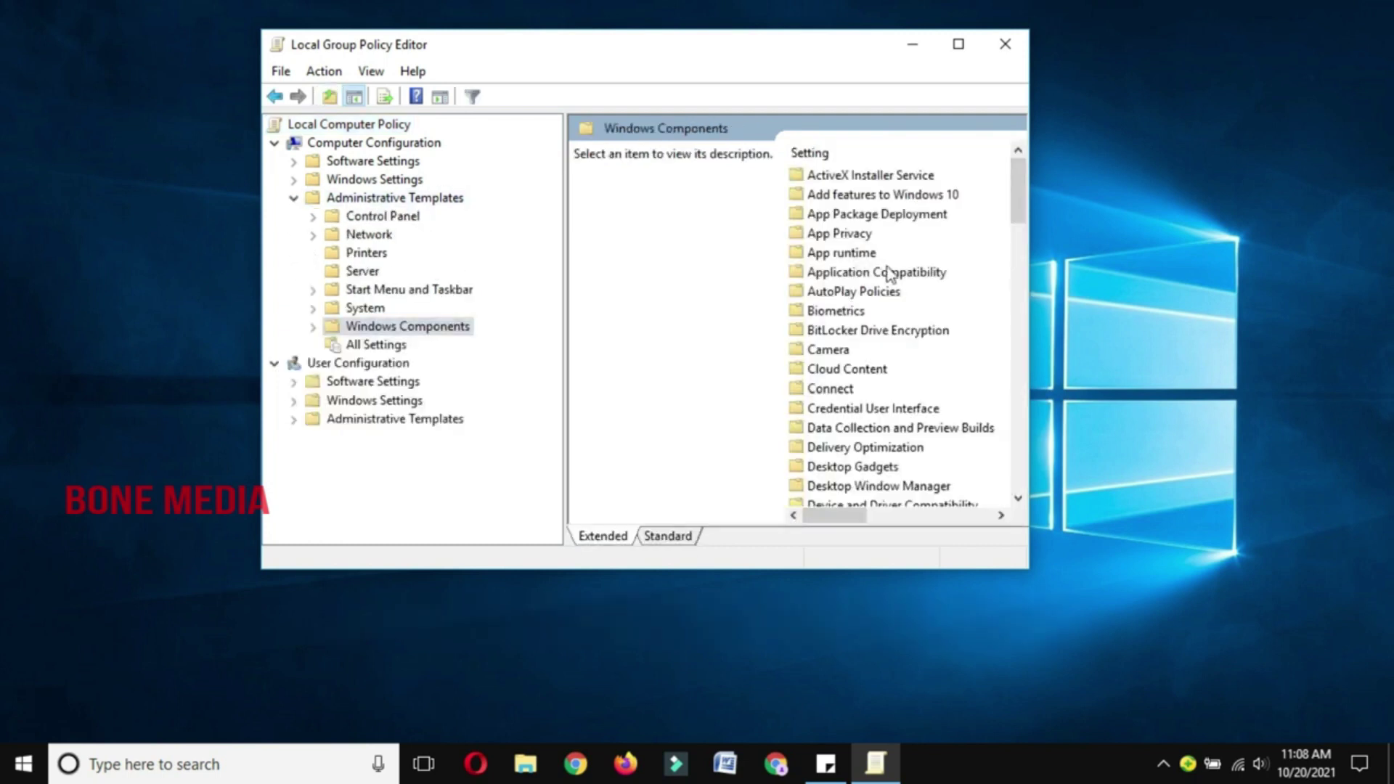
left_click_drag(1028, 273, 1255, 273)
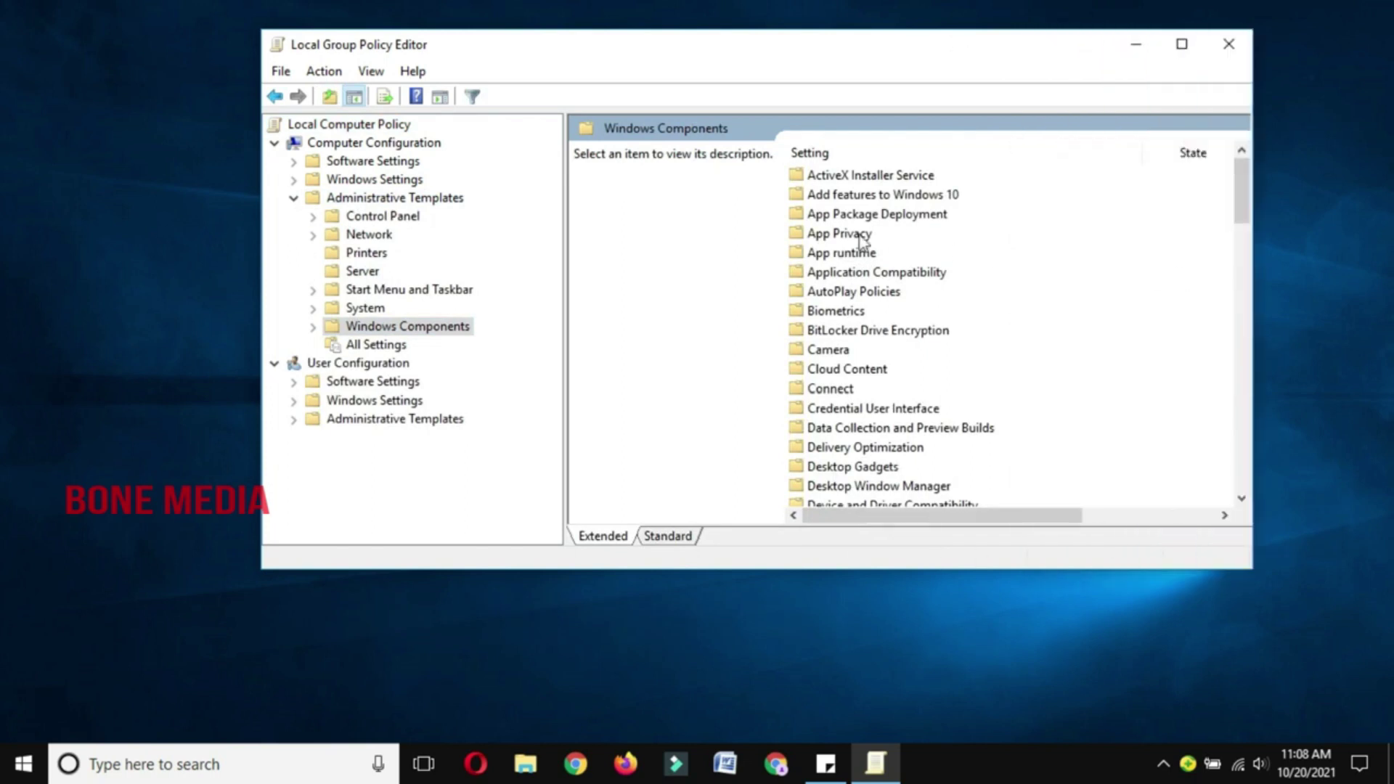
left_click(810, 239)
double_click(810, 236)
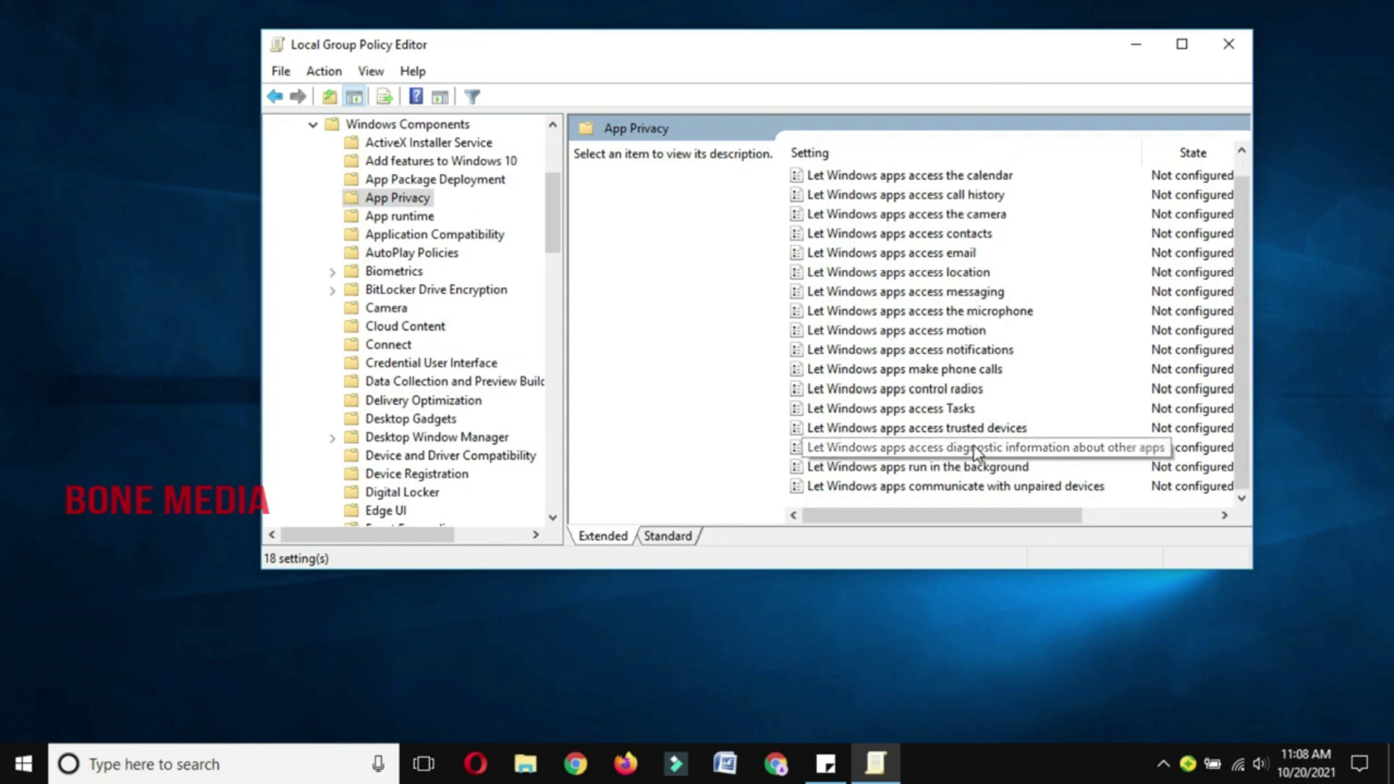
Enable the "Let Windows apps run in the background" policy with Force Deny as the default for all apps, and minimize the policy editor.
left_click(970, 471)
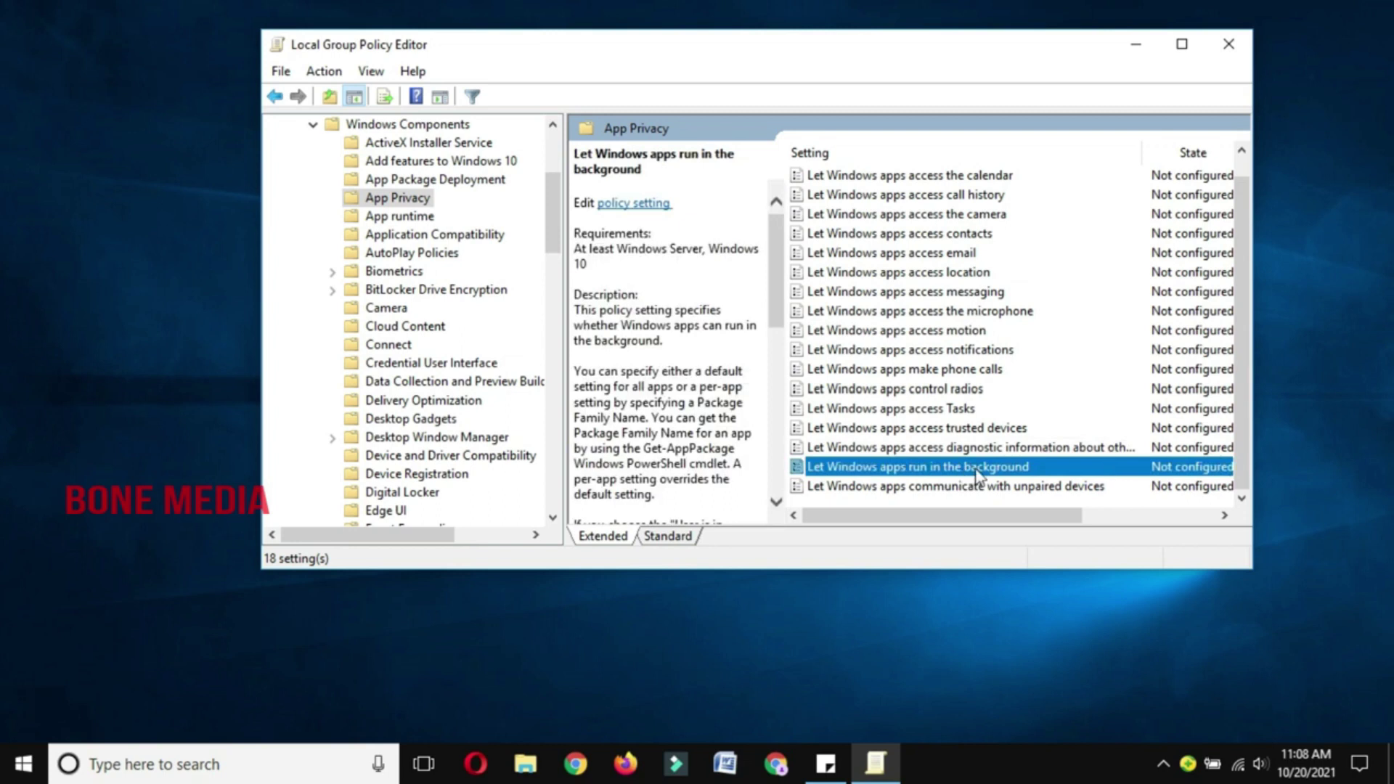
right_click(913, 476)
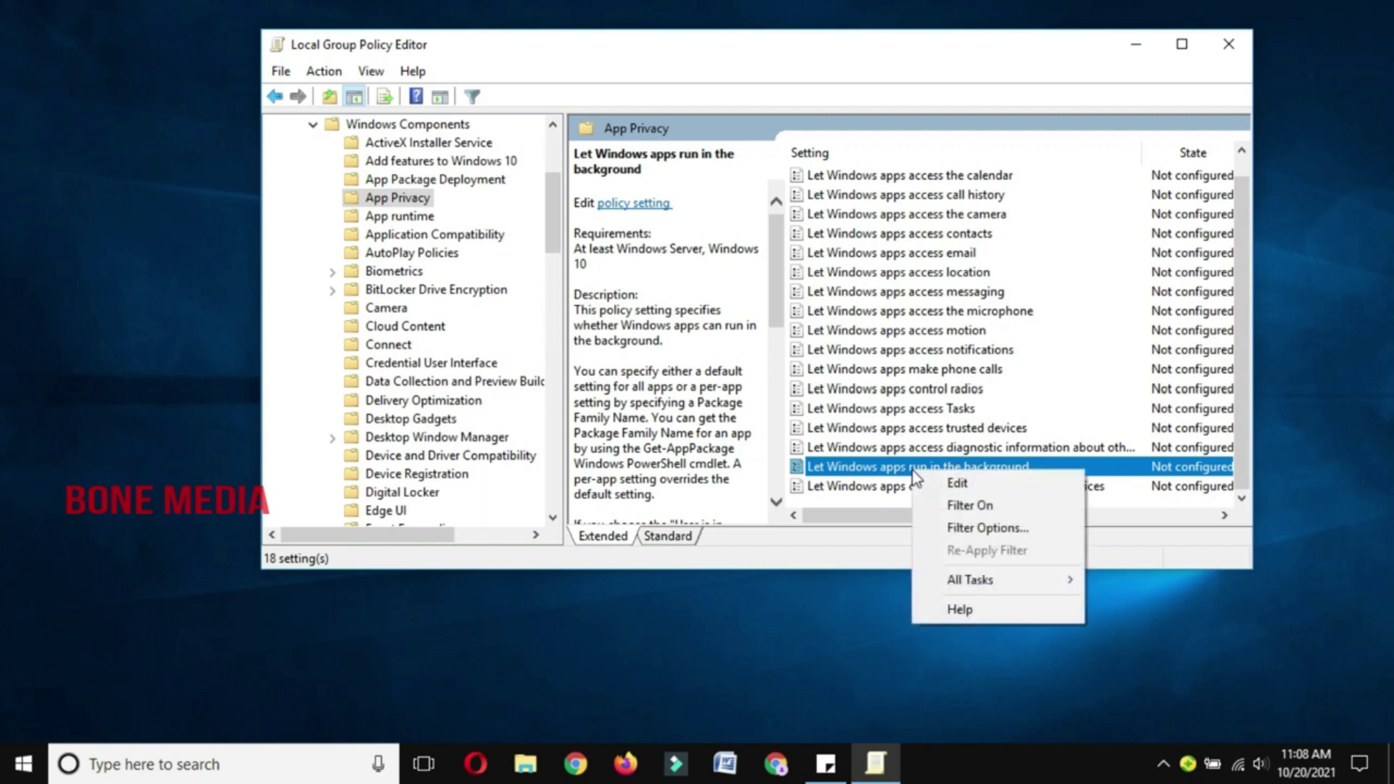
left_click(958, 484)
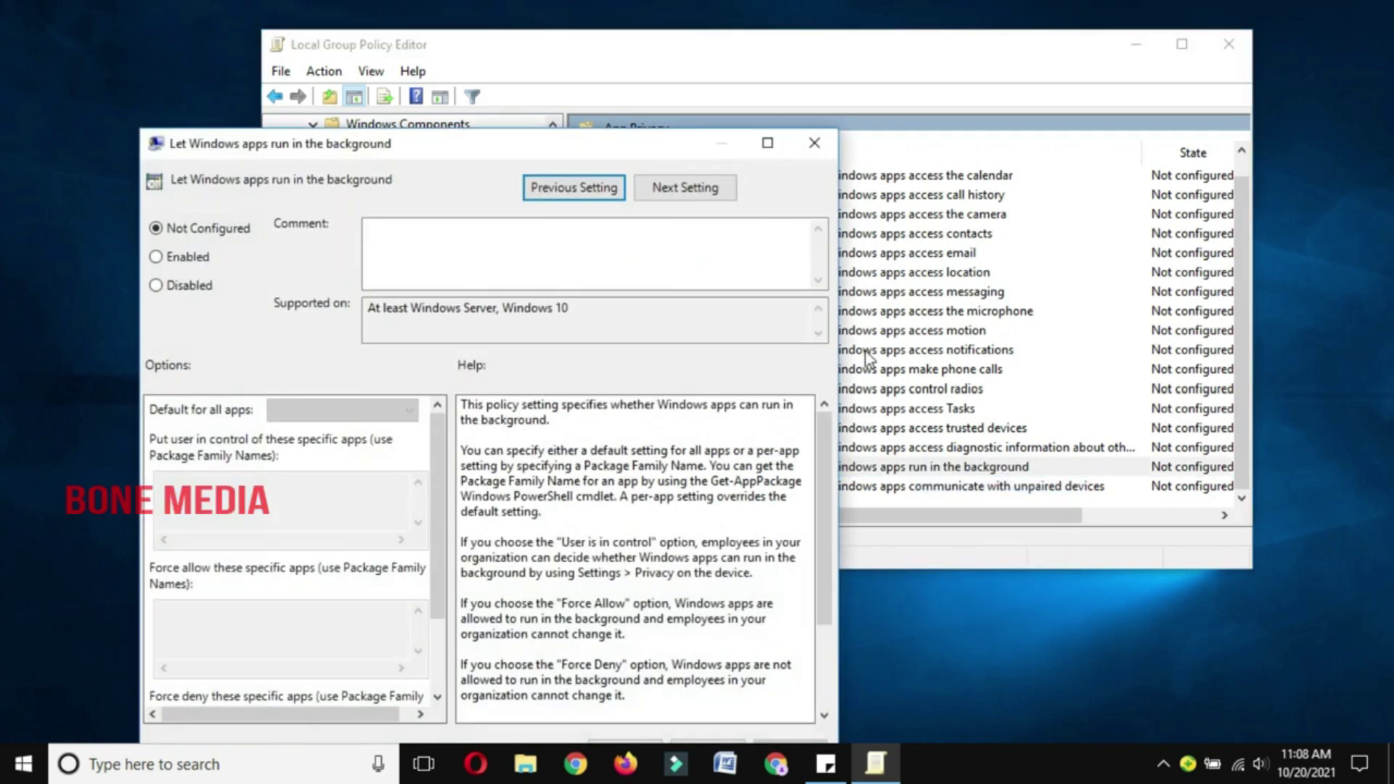
left_click_drag(474, 144, 677, 77)
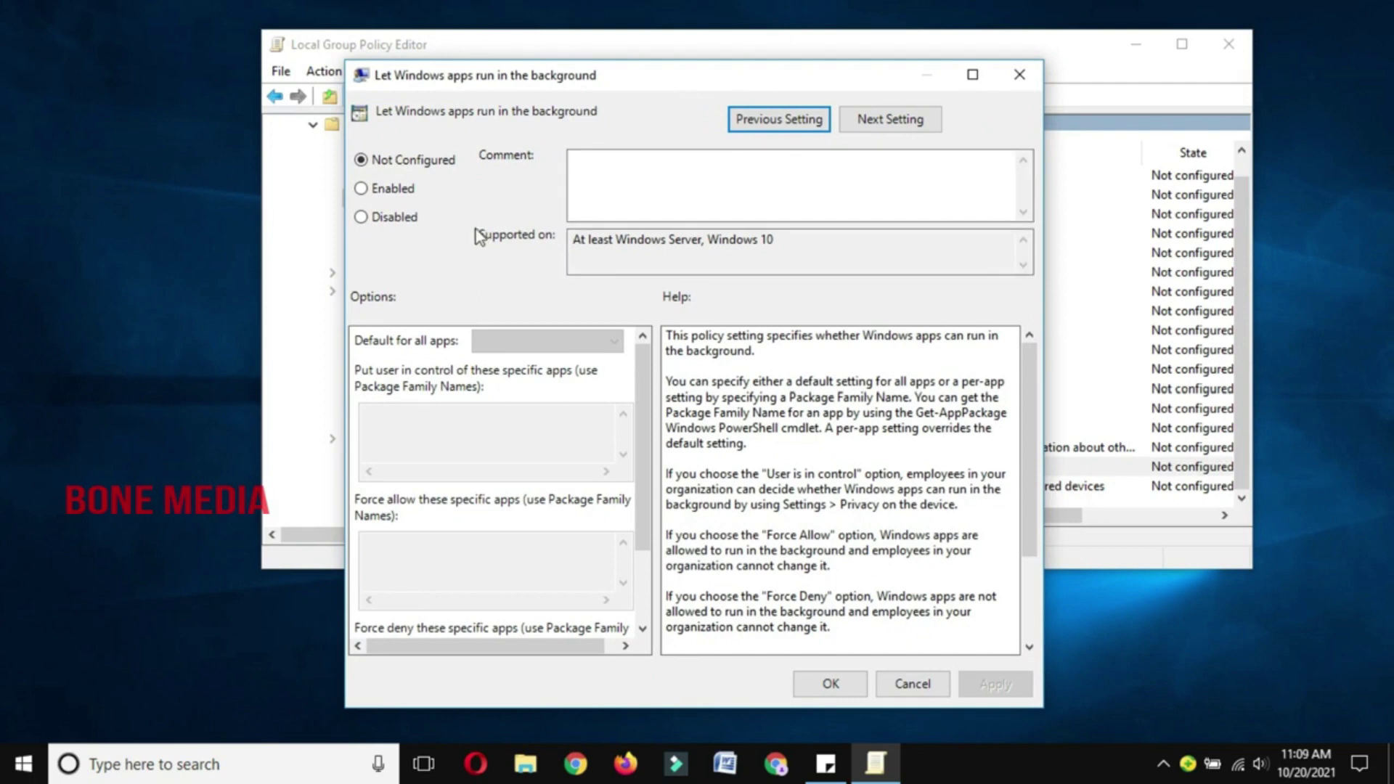
left_click(395, 190)
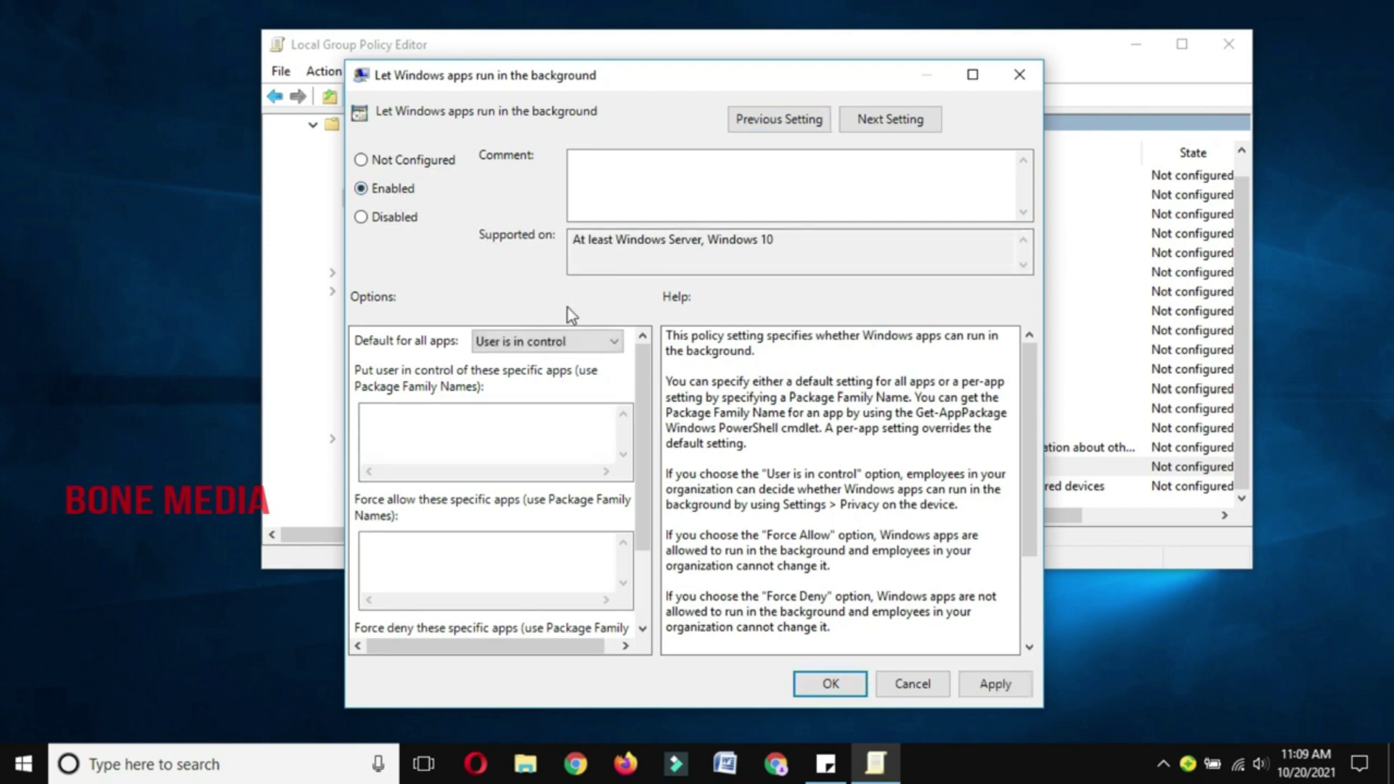
left_click(571, 345)
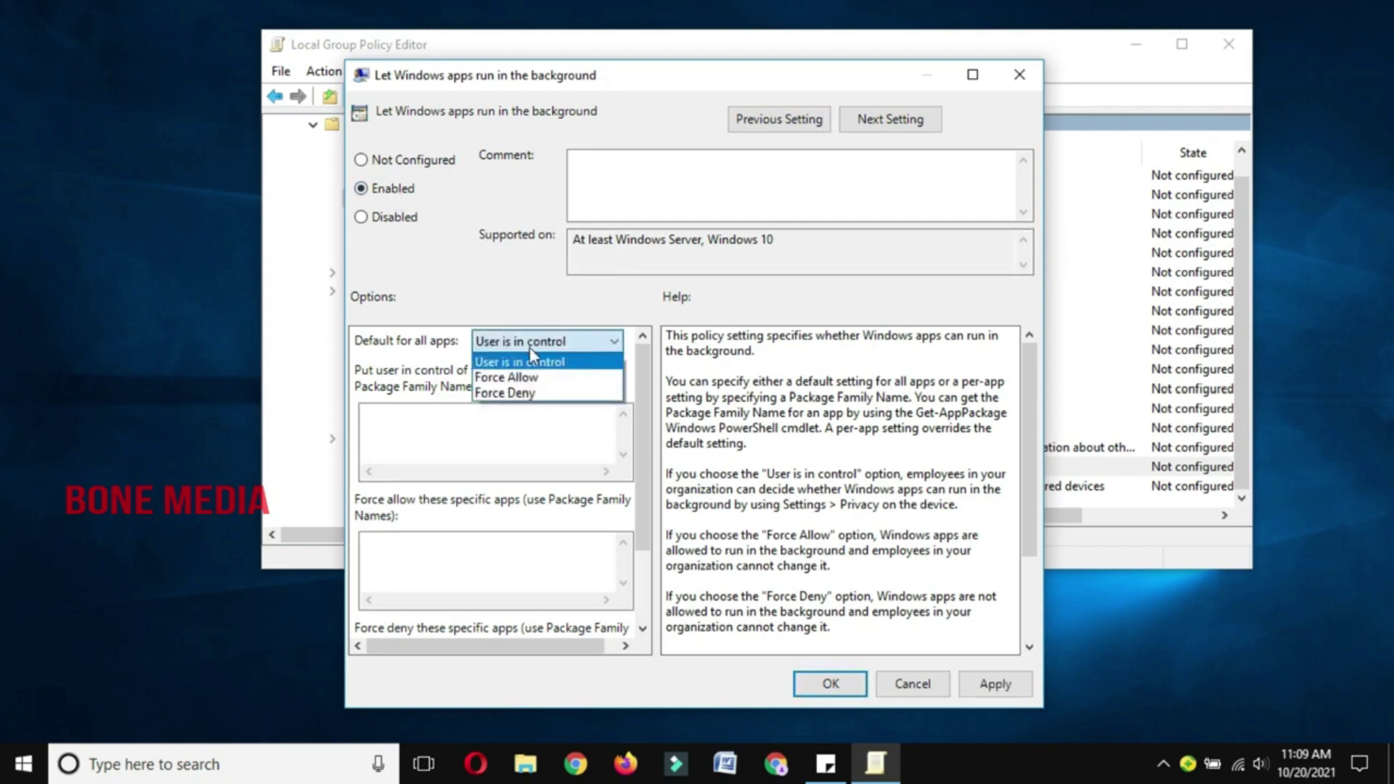
left_click(531, 397)
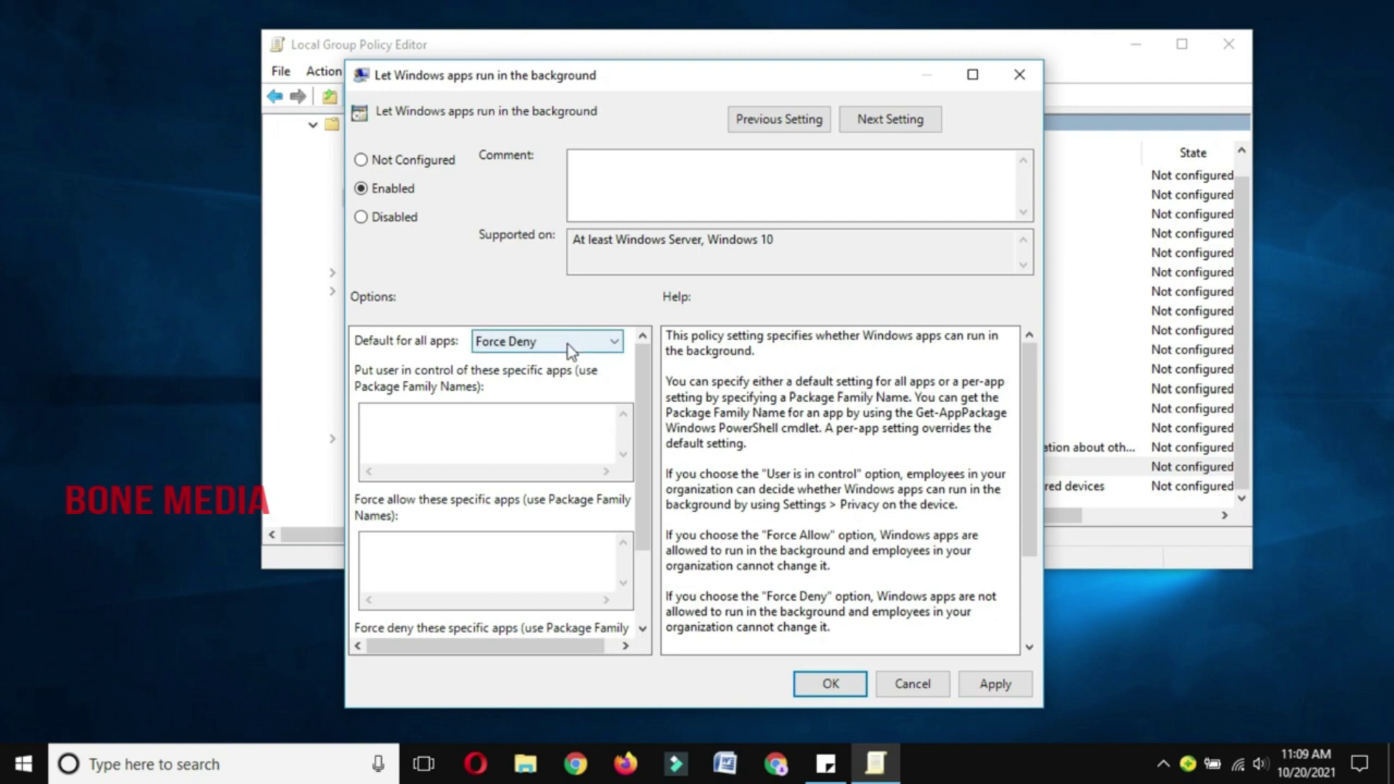
left_click(991, 687)
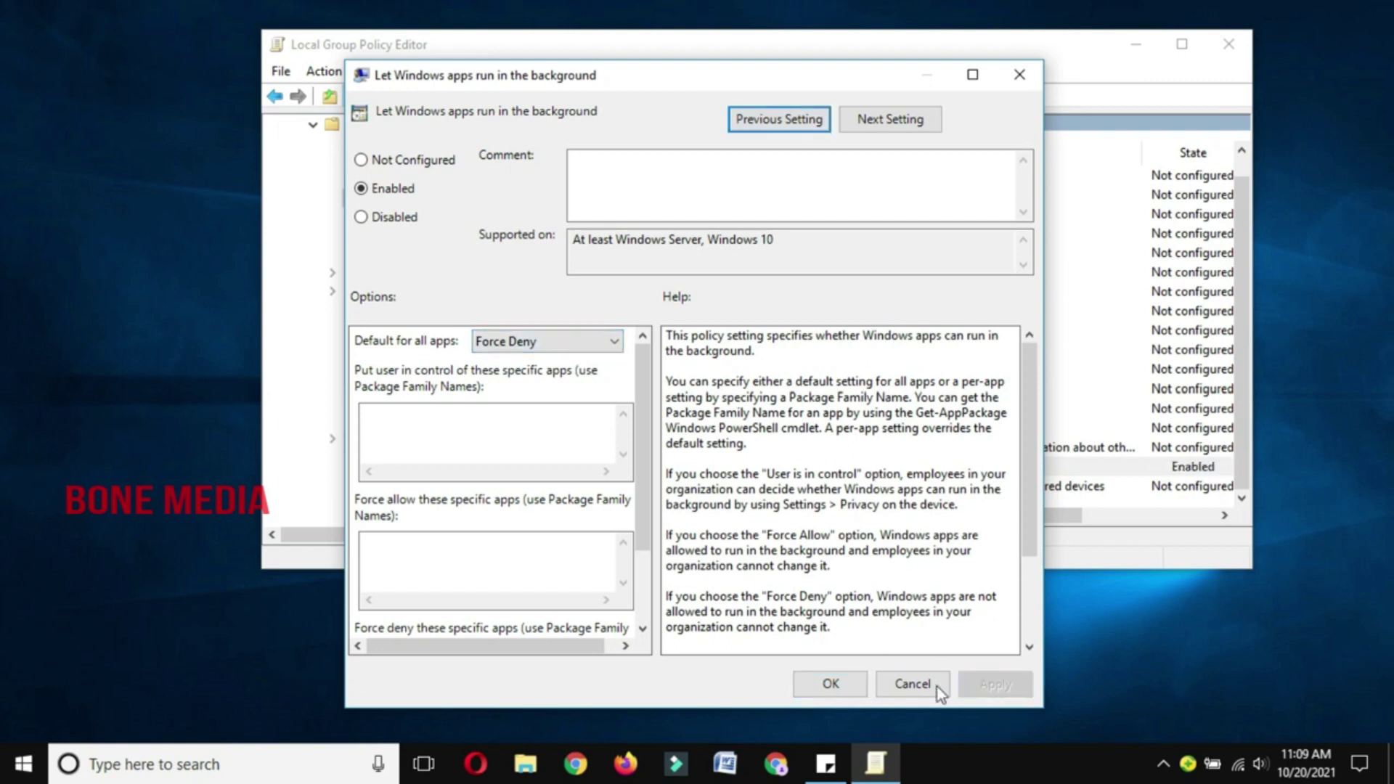
left_click(832, 684)
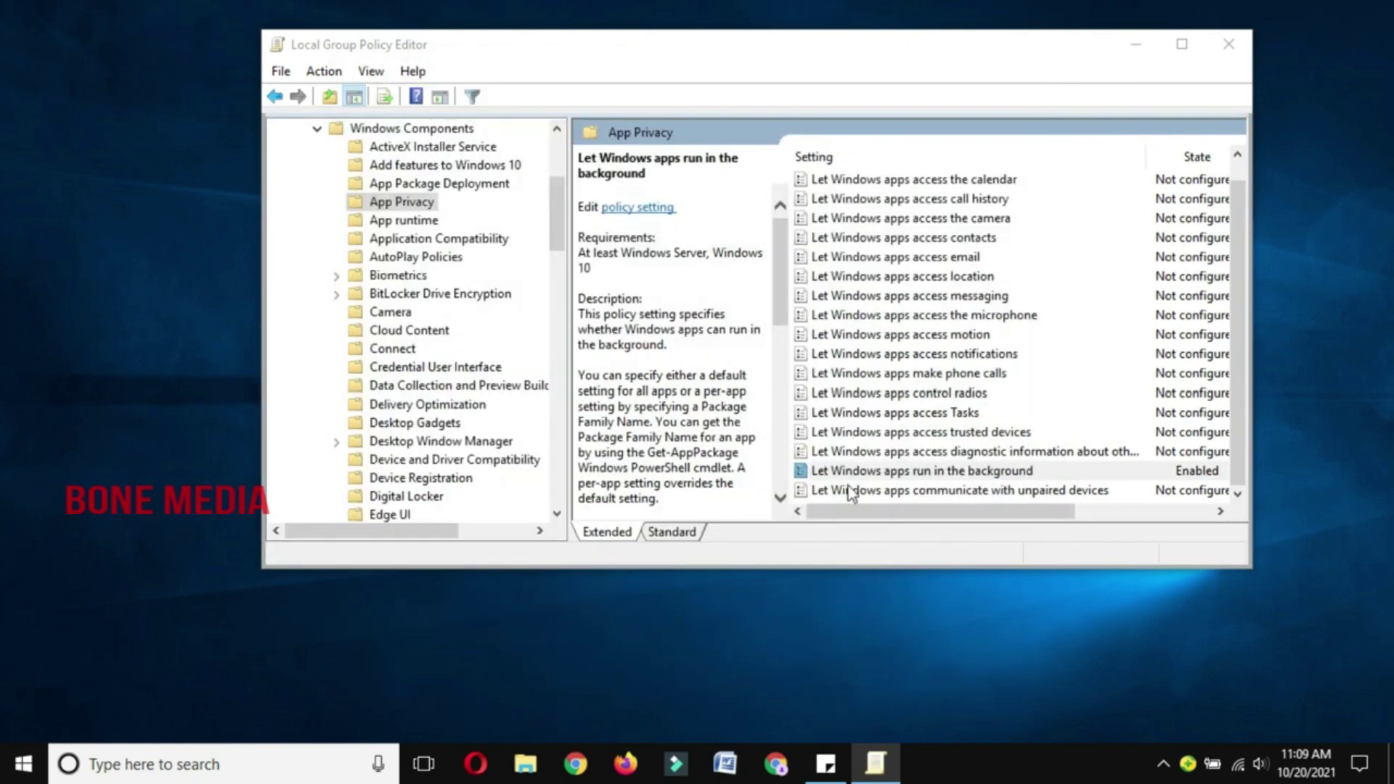
left_click_drag(849, 514, 820, 526)
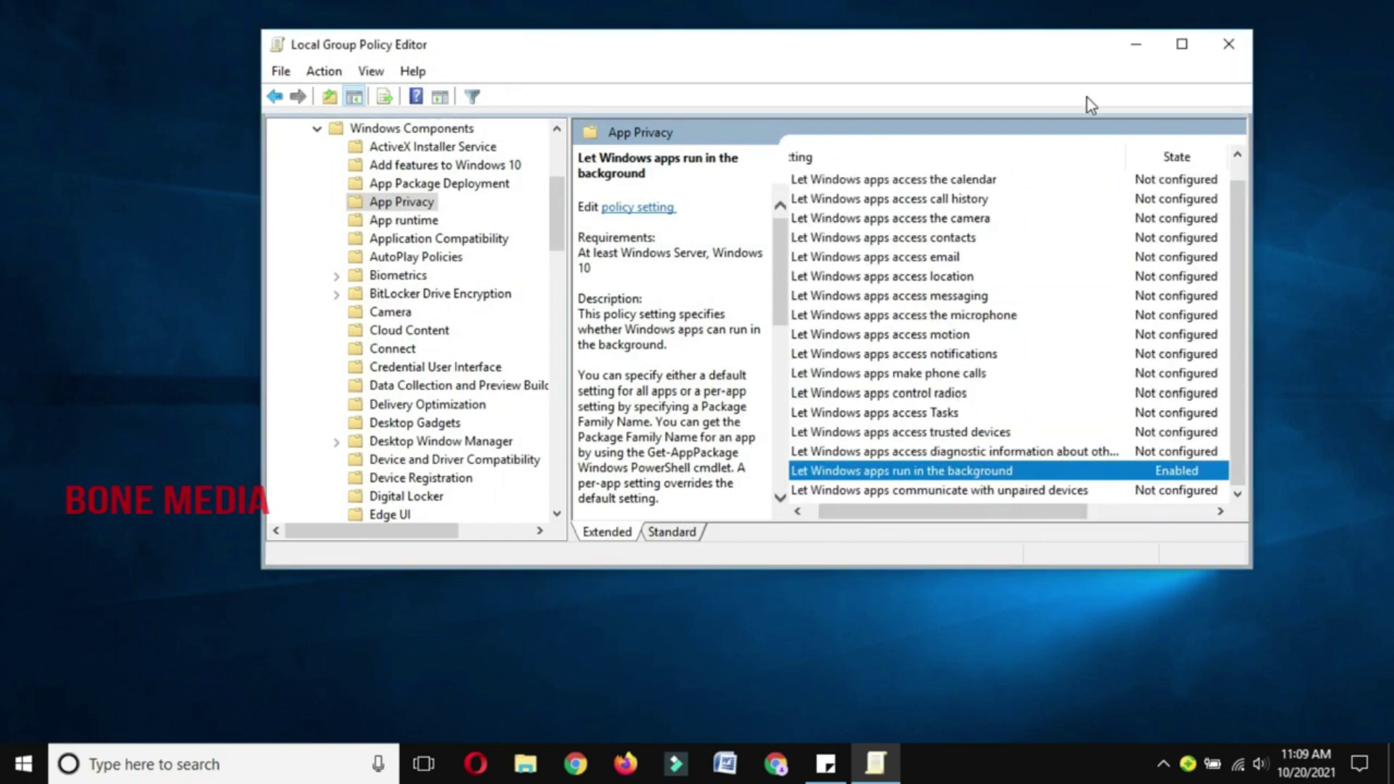
left_click(1123, 55)
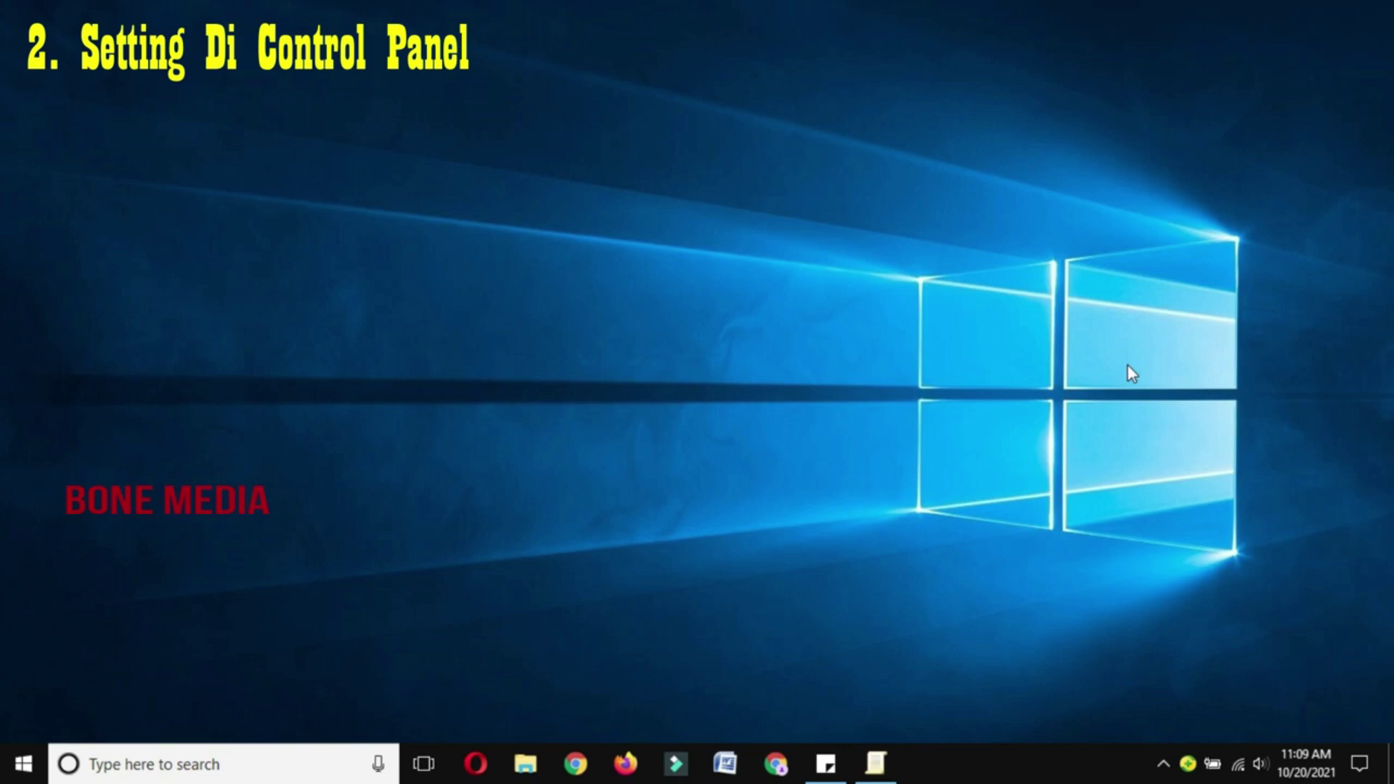
Search Windows for Control Panel, open it and display its items as small icons.
left_click(198, 764)
type("control")
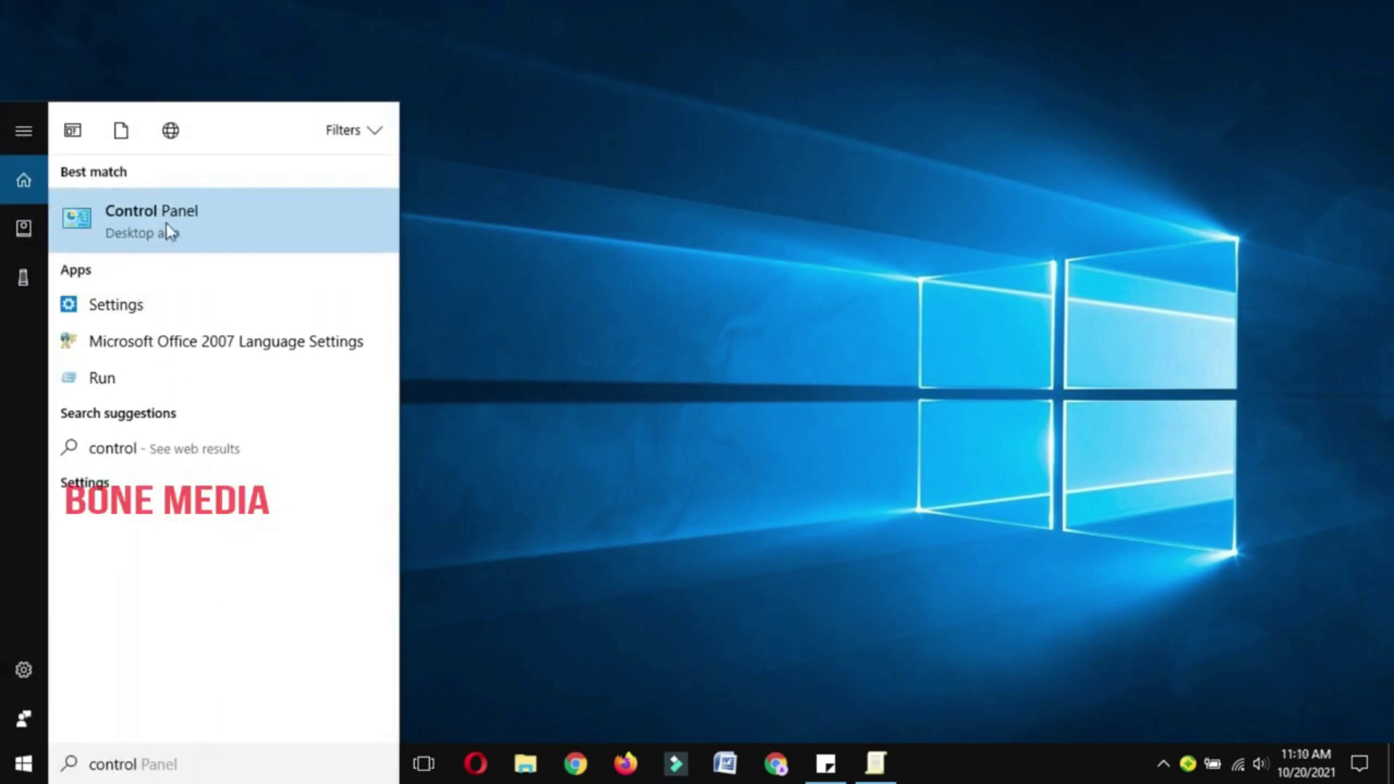
left_click(143, 226)
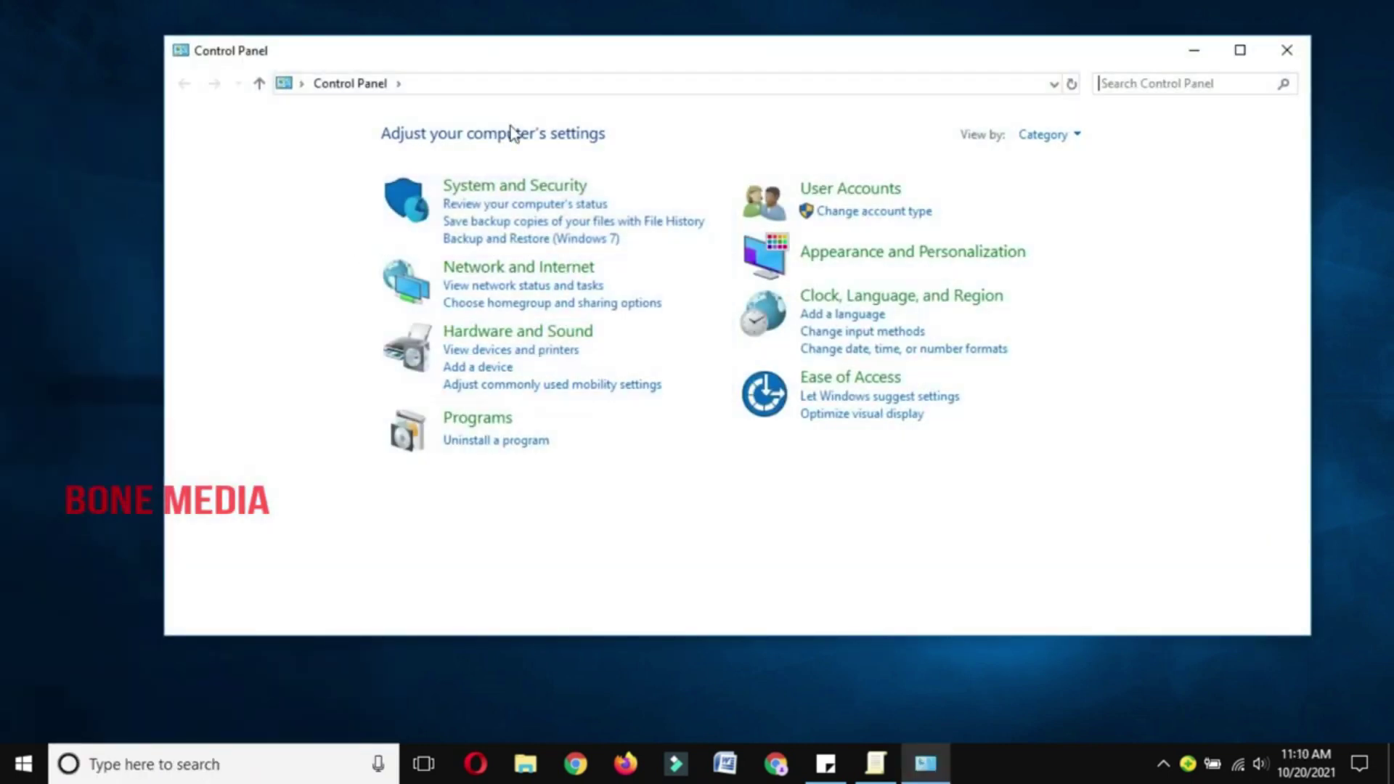
left_click(1045, 135)
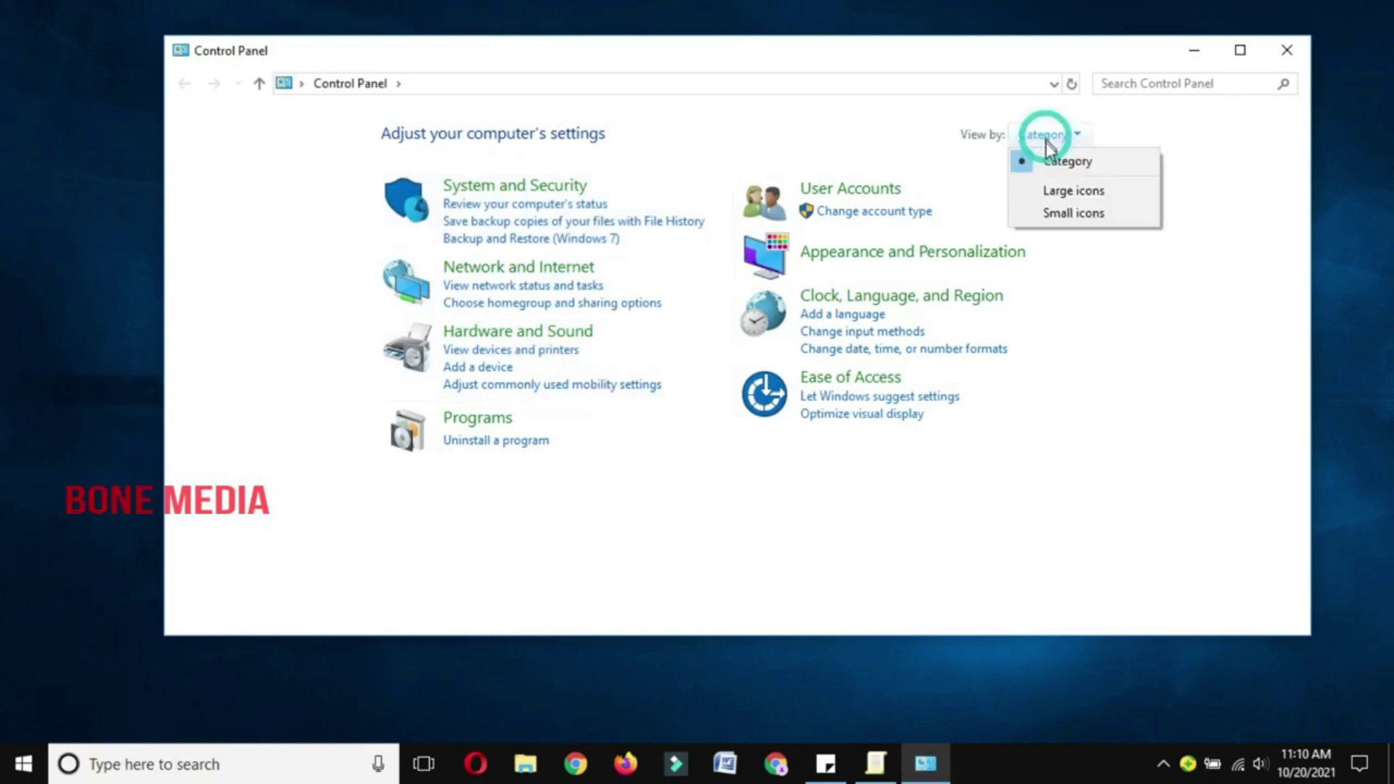
left_click(1078, 217)
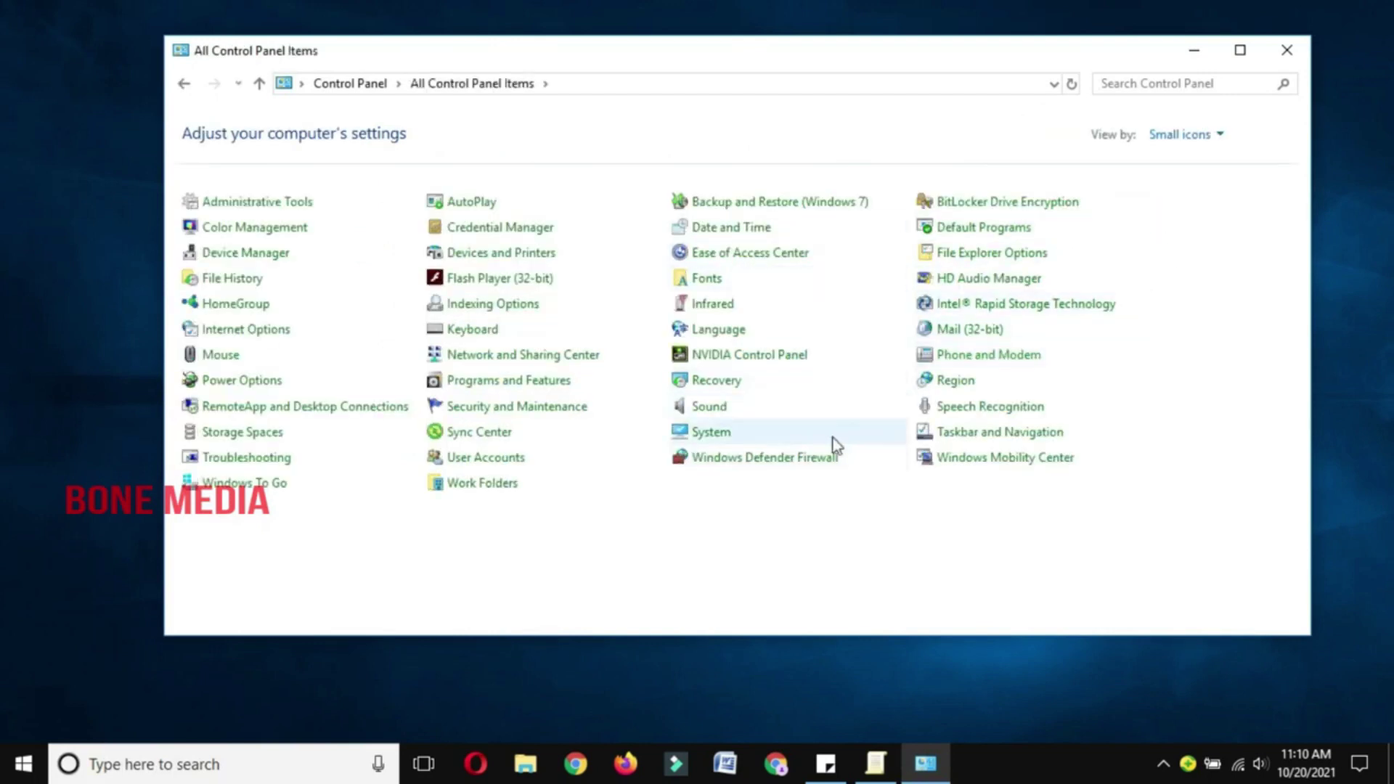
left_click(1183, 134)
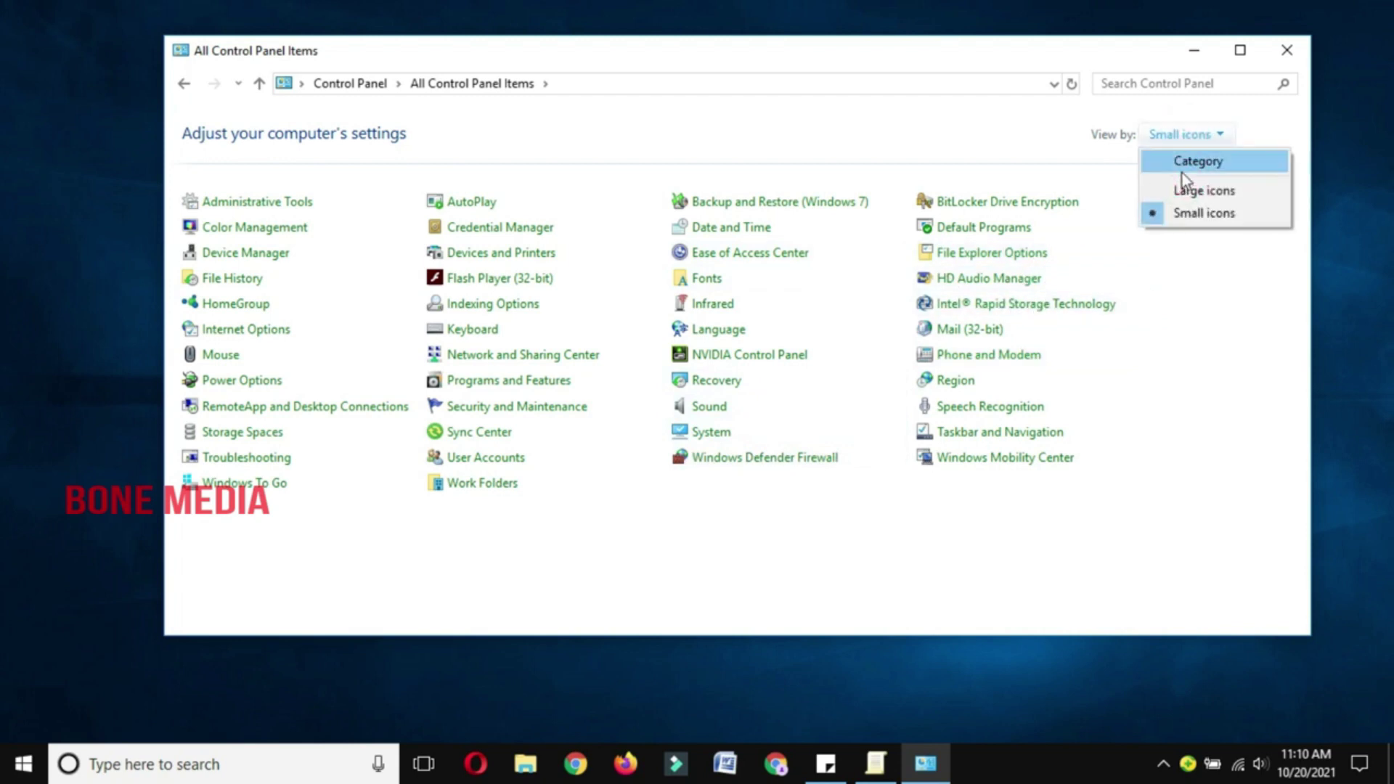
left_click(998, 494)
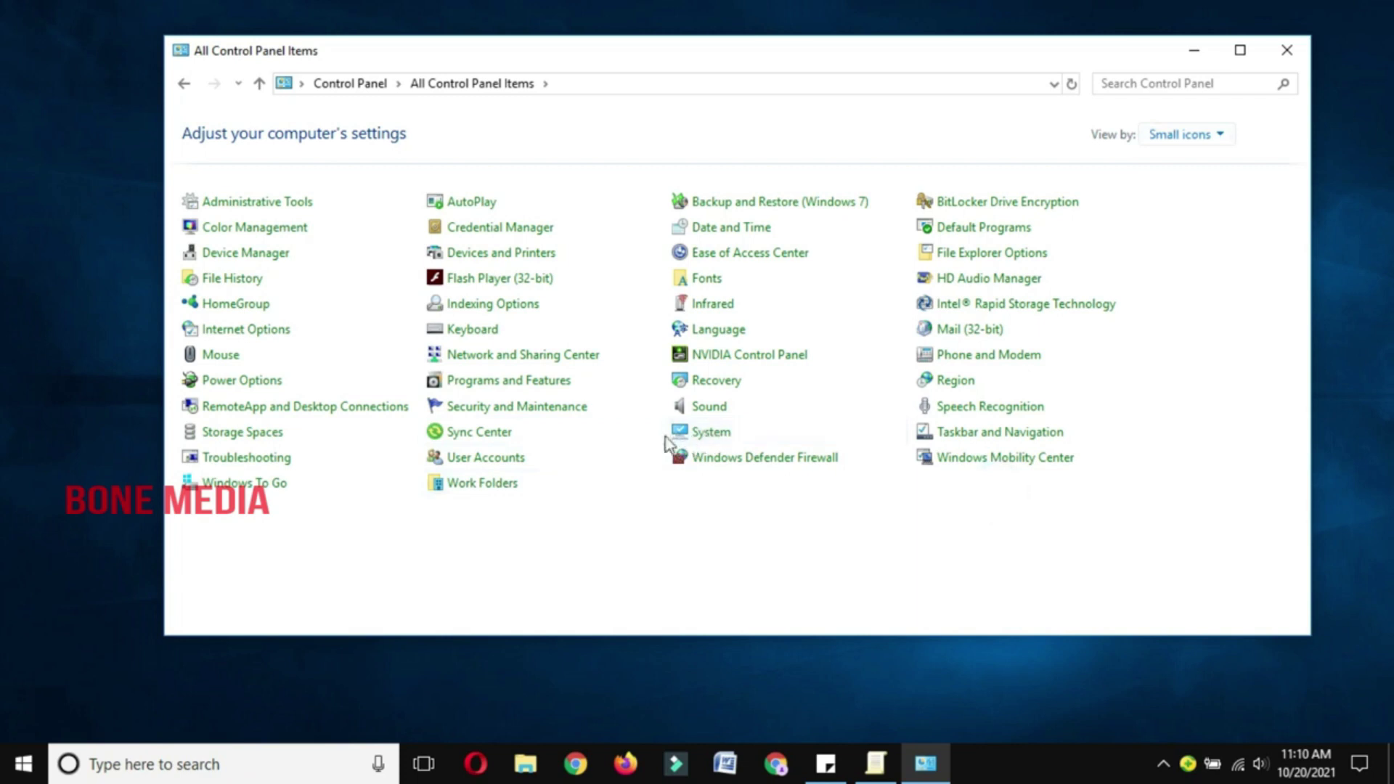
Open the advanced system settings from the System page.
left_click(697, 435)
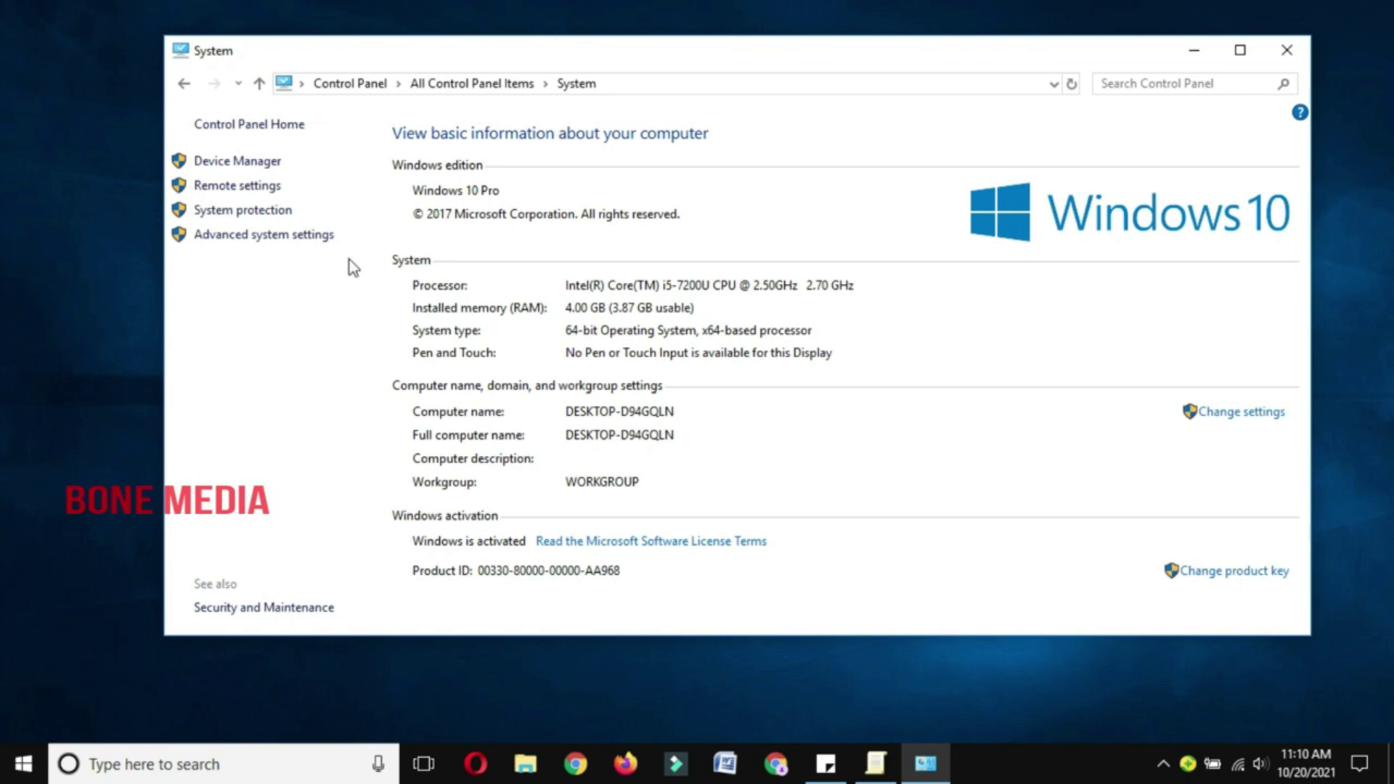
left_click(239, 234)
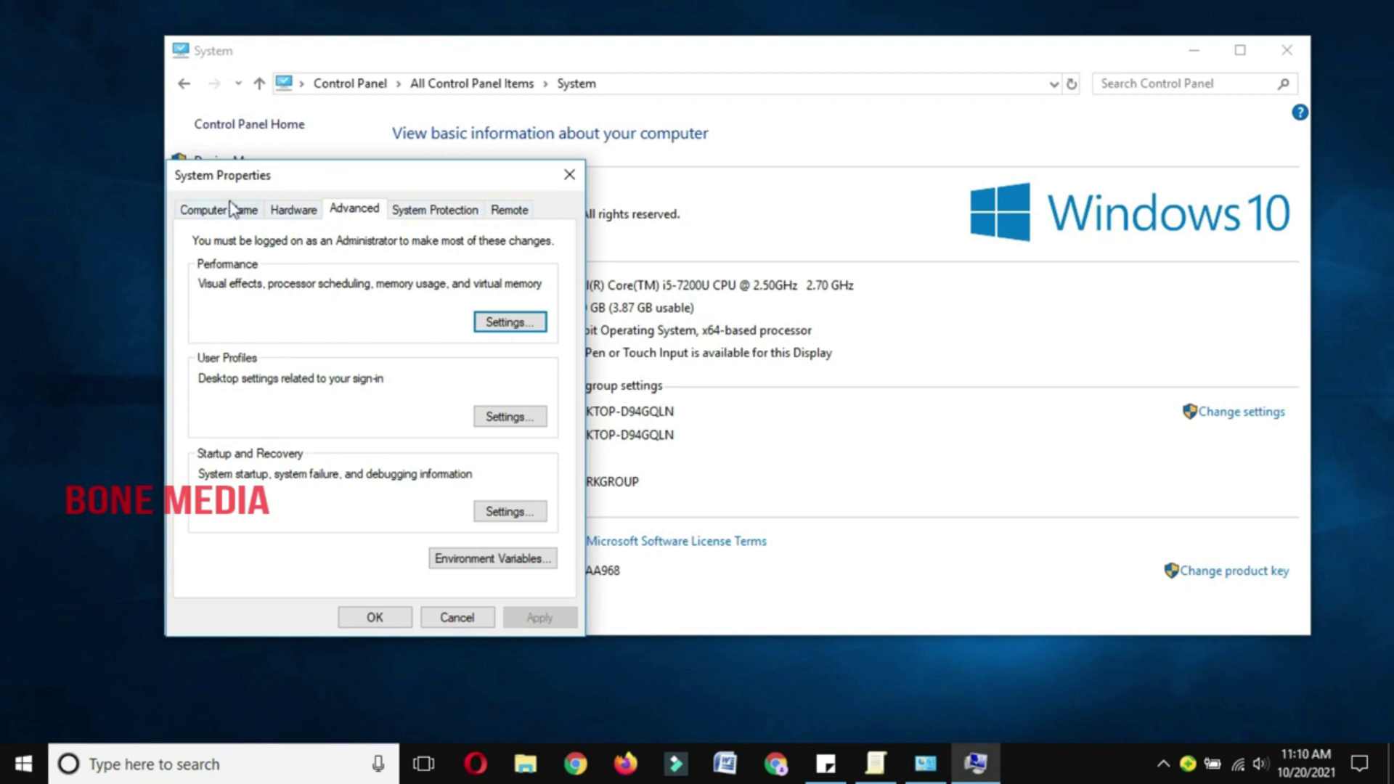
Set processor scheduling to favour Programs in the advanced performance options, apply it, and close System Properties and the System window.
left_click(482, 322)
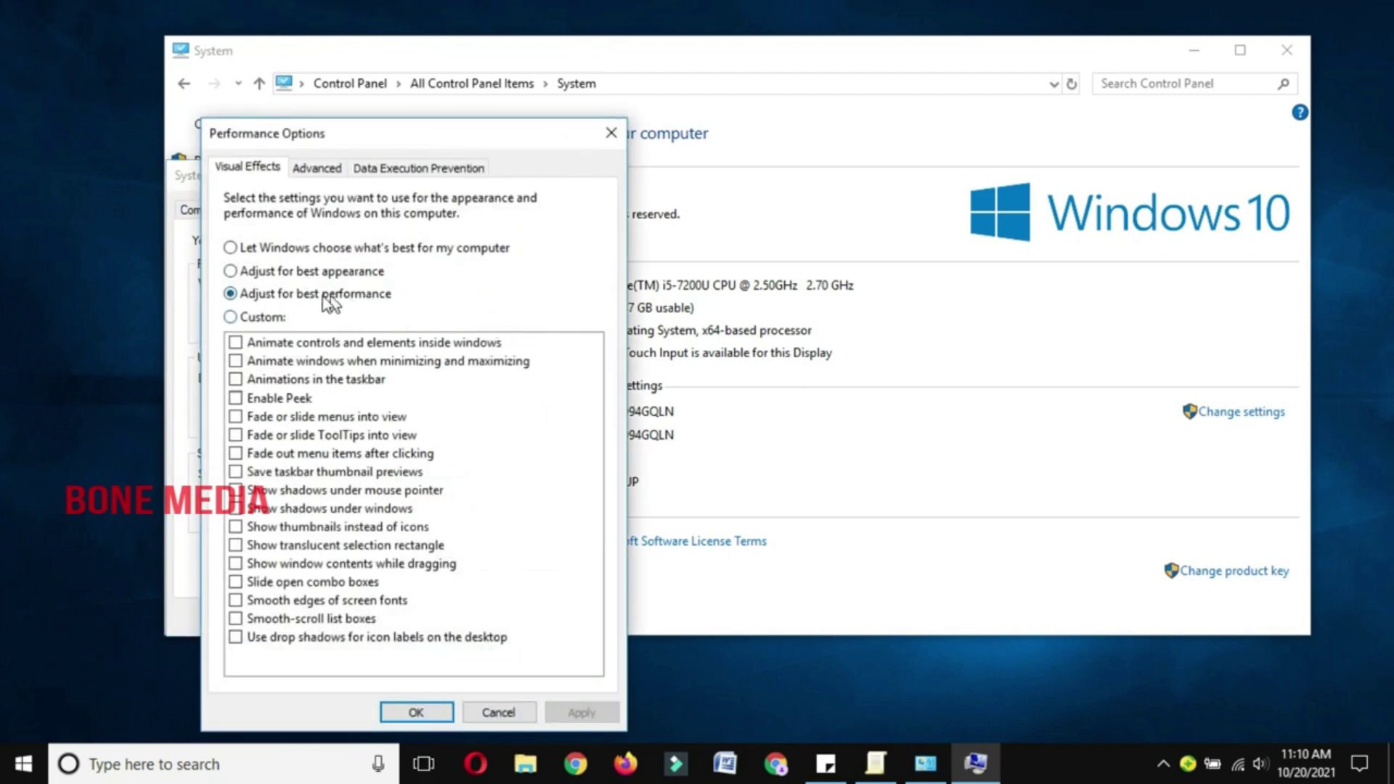
left_click(329, 170)
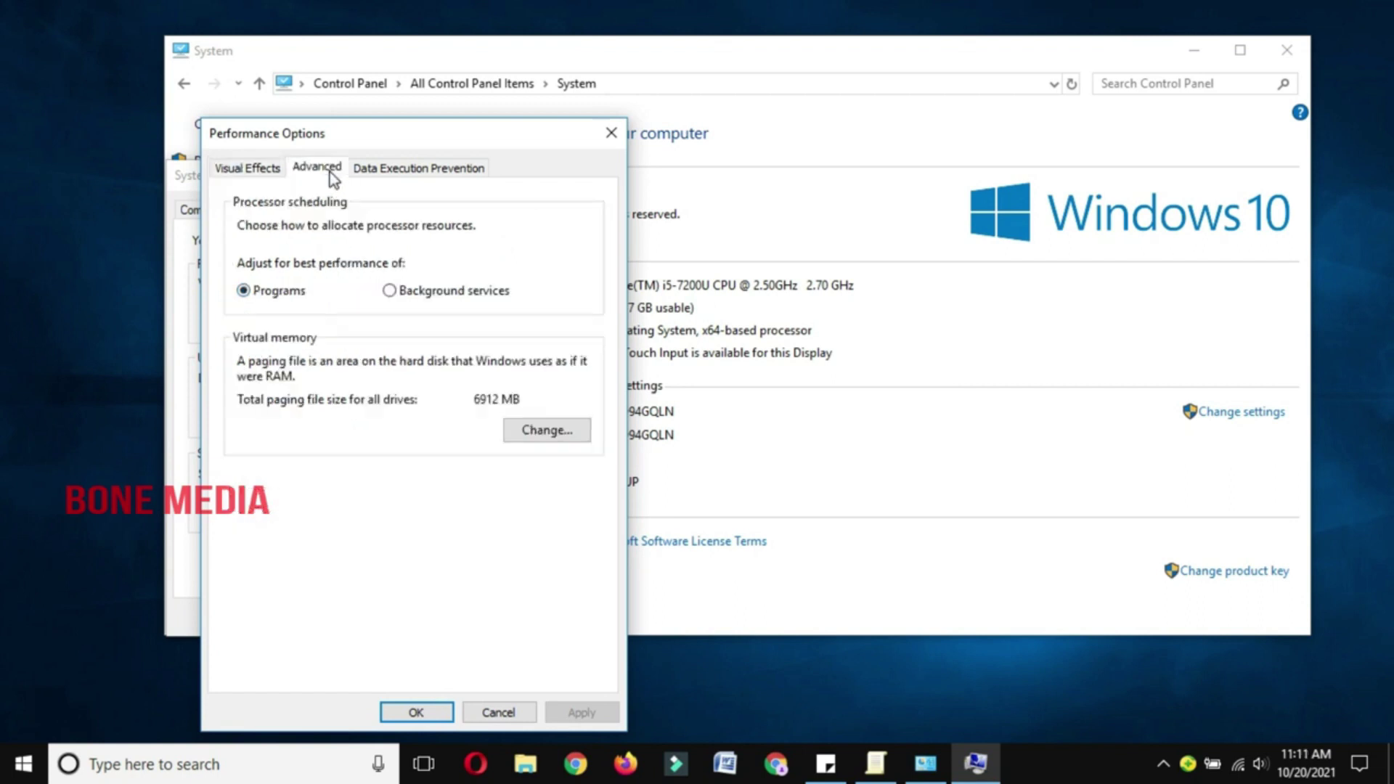
left_click(279, 294)
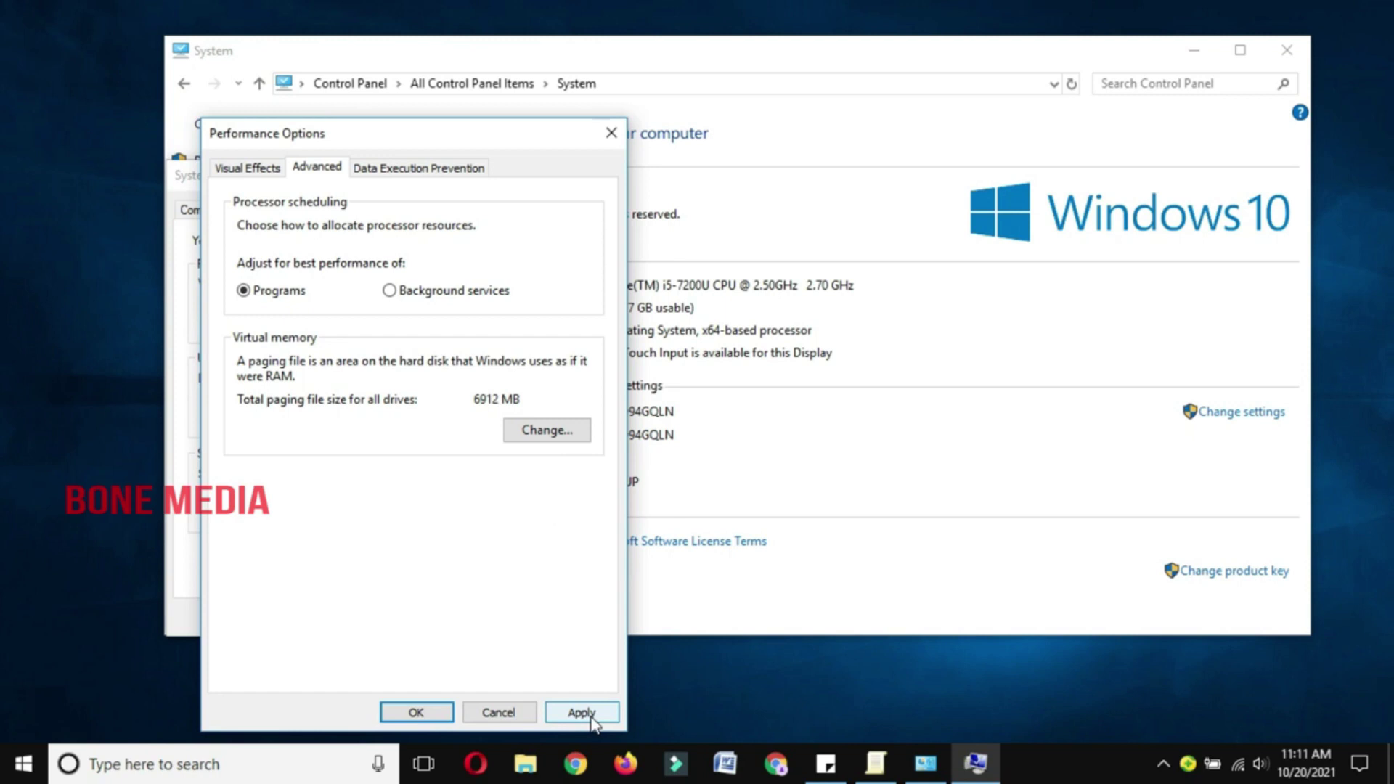
left_click(581, 713)
left_click(447, 708)
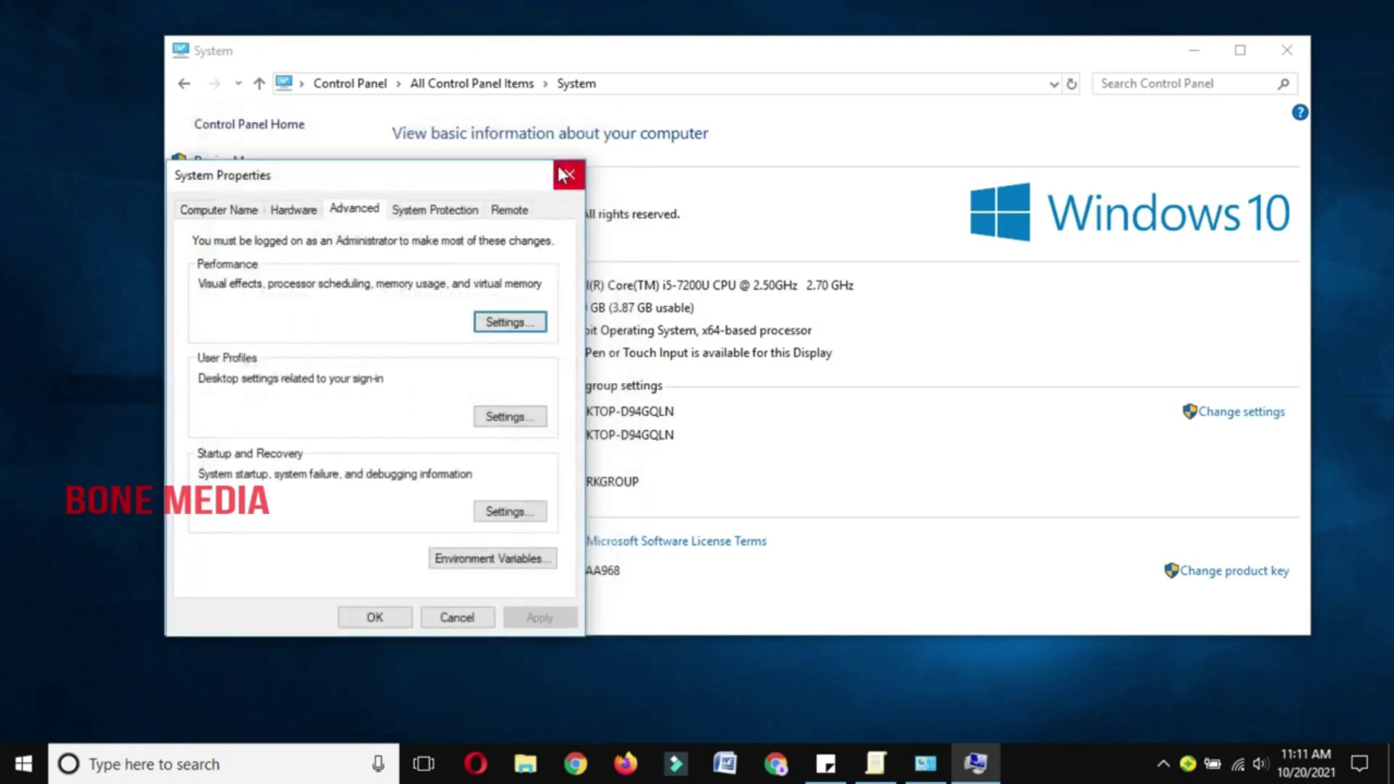
left_click(565, 174)
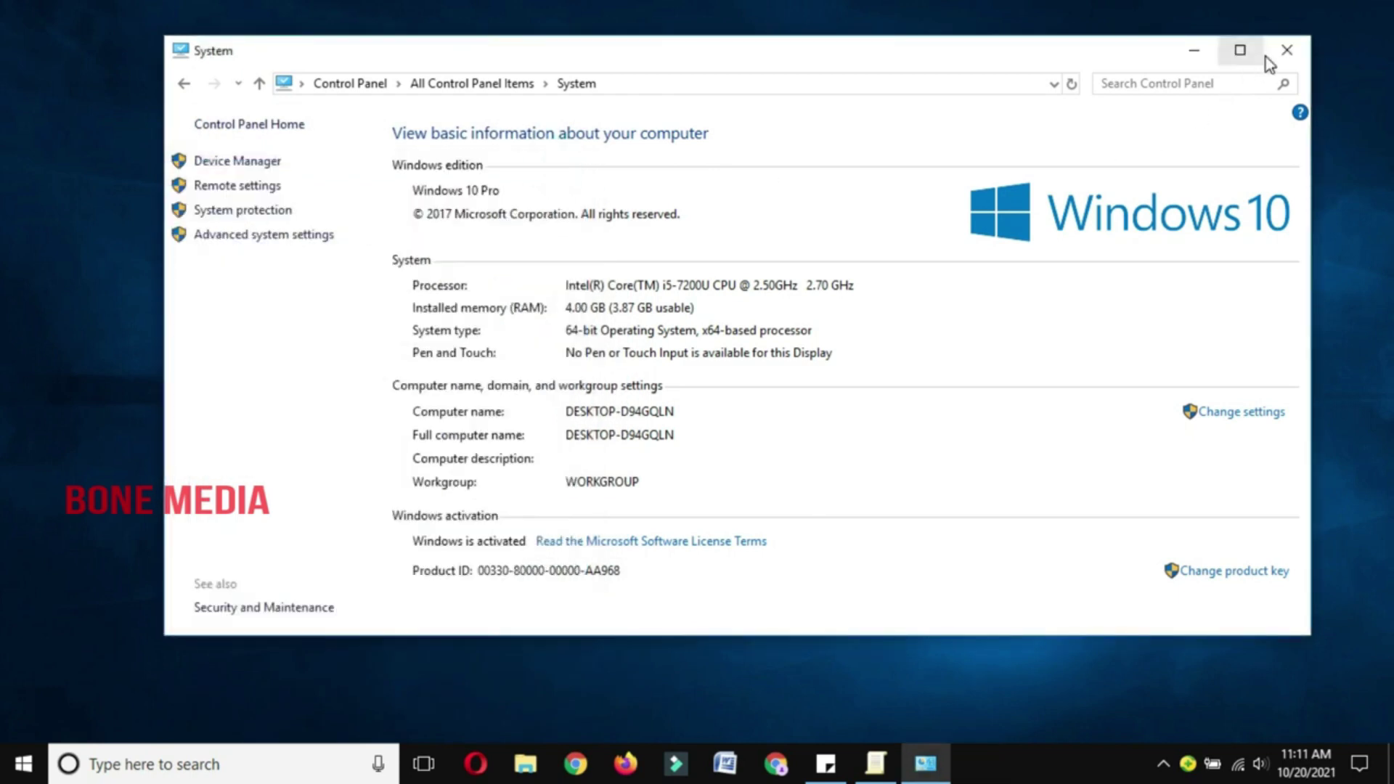
left_click(1286, 50)
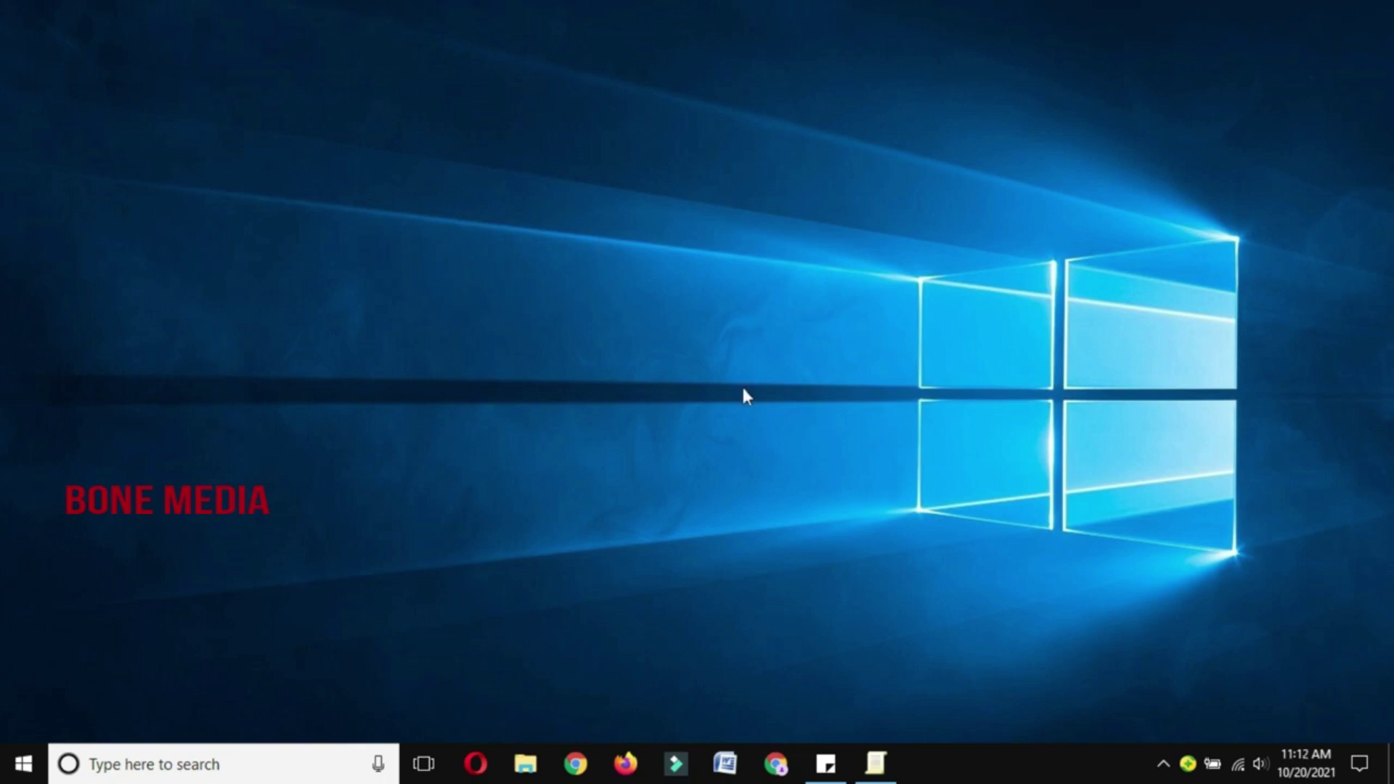
Open Microsoft Word in a maximized window and browse the font list without choosing a font.
left_click(725, 762)
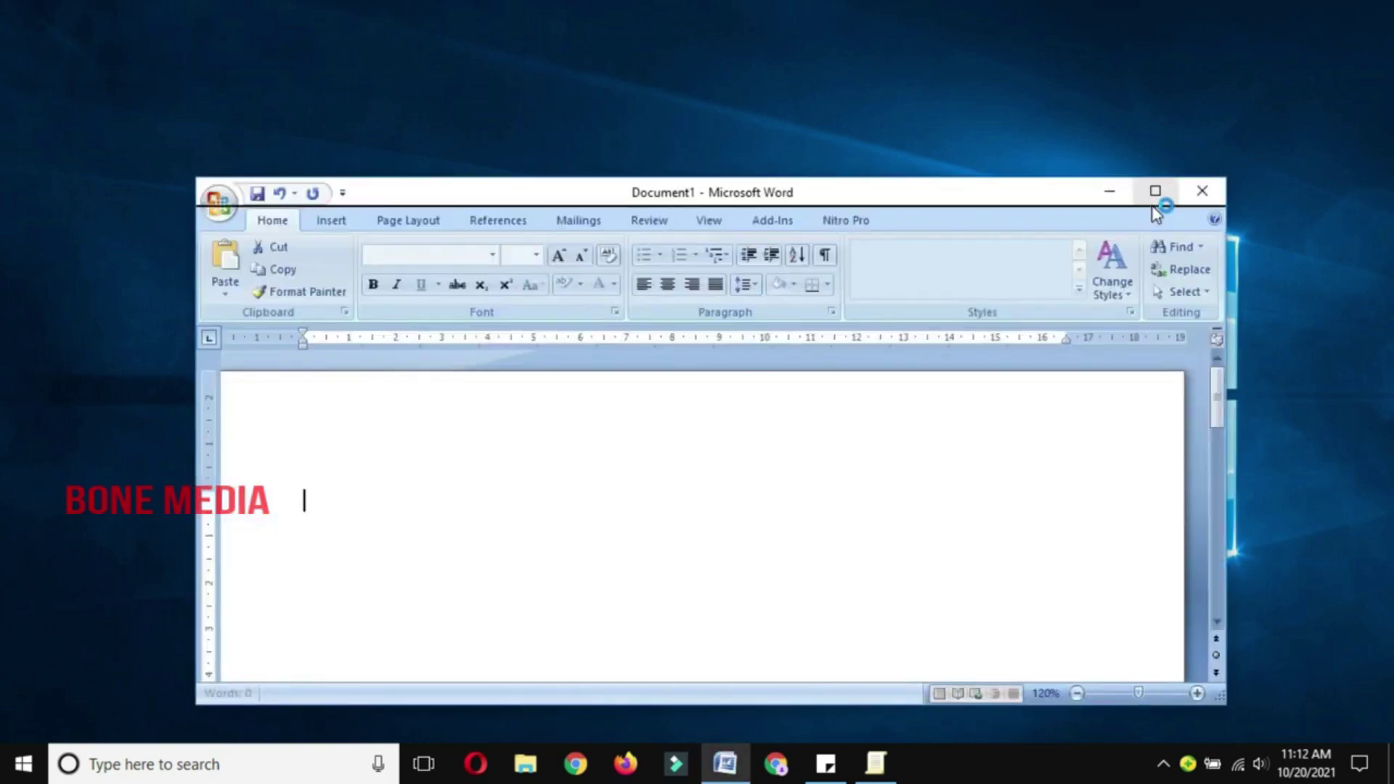
left_click(1155, 192)
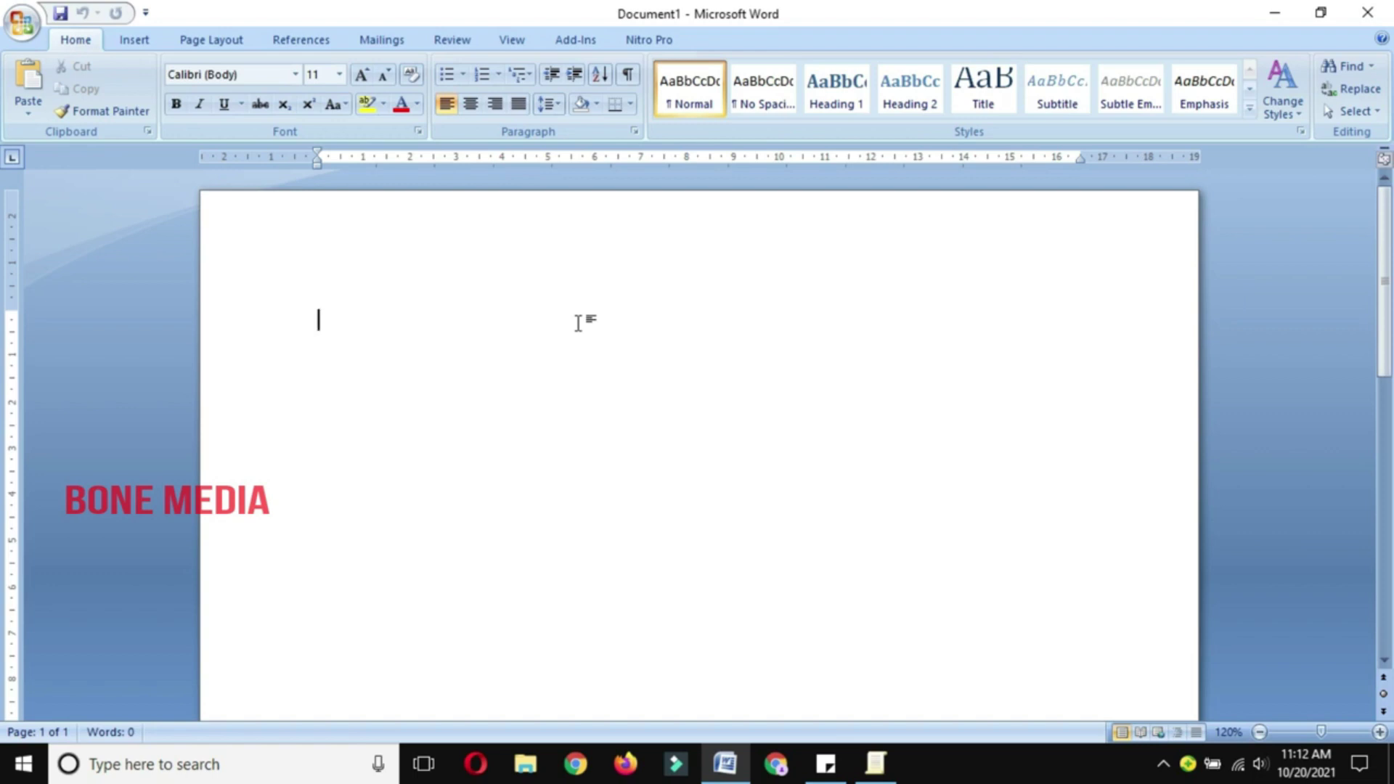
left_click(293, 75)
scroll(298, 229, "down", 1)
left_click(294, 74)
left_click_drag(444, 109, 436, 200)
scroll(504, 255, "up", 12)
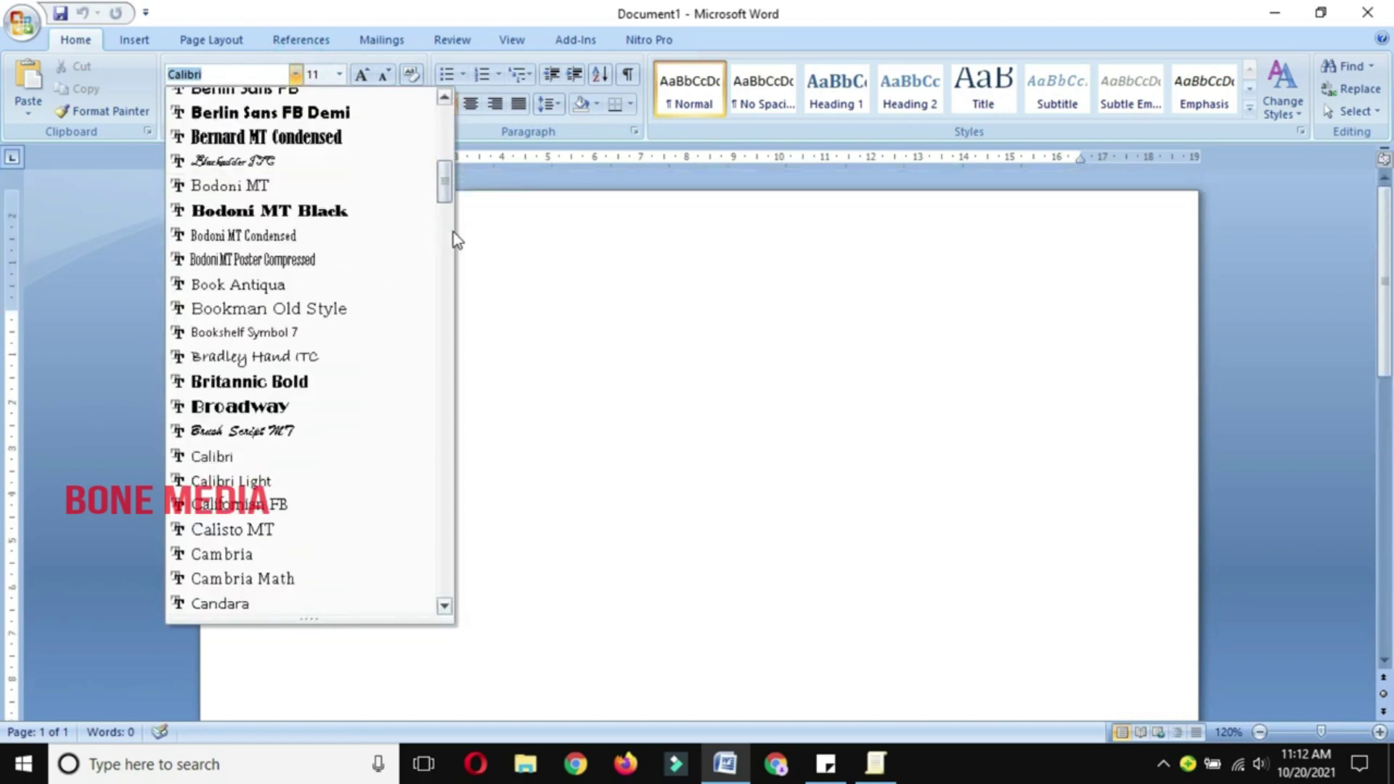
left_click(624, 373)
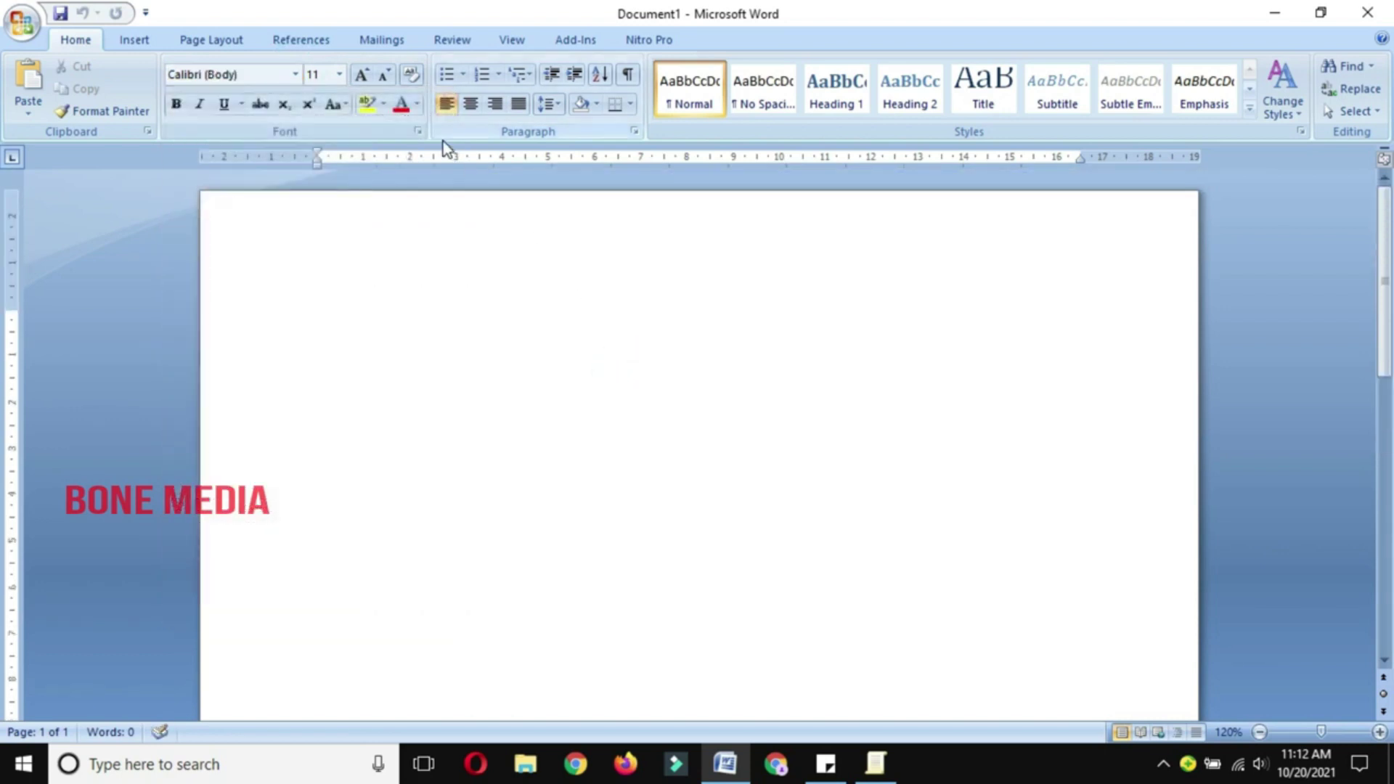
Test responsiveness by viewing the add-in commands and the Change Styles options and scrolling through the blank page.
left_click(580, 41)
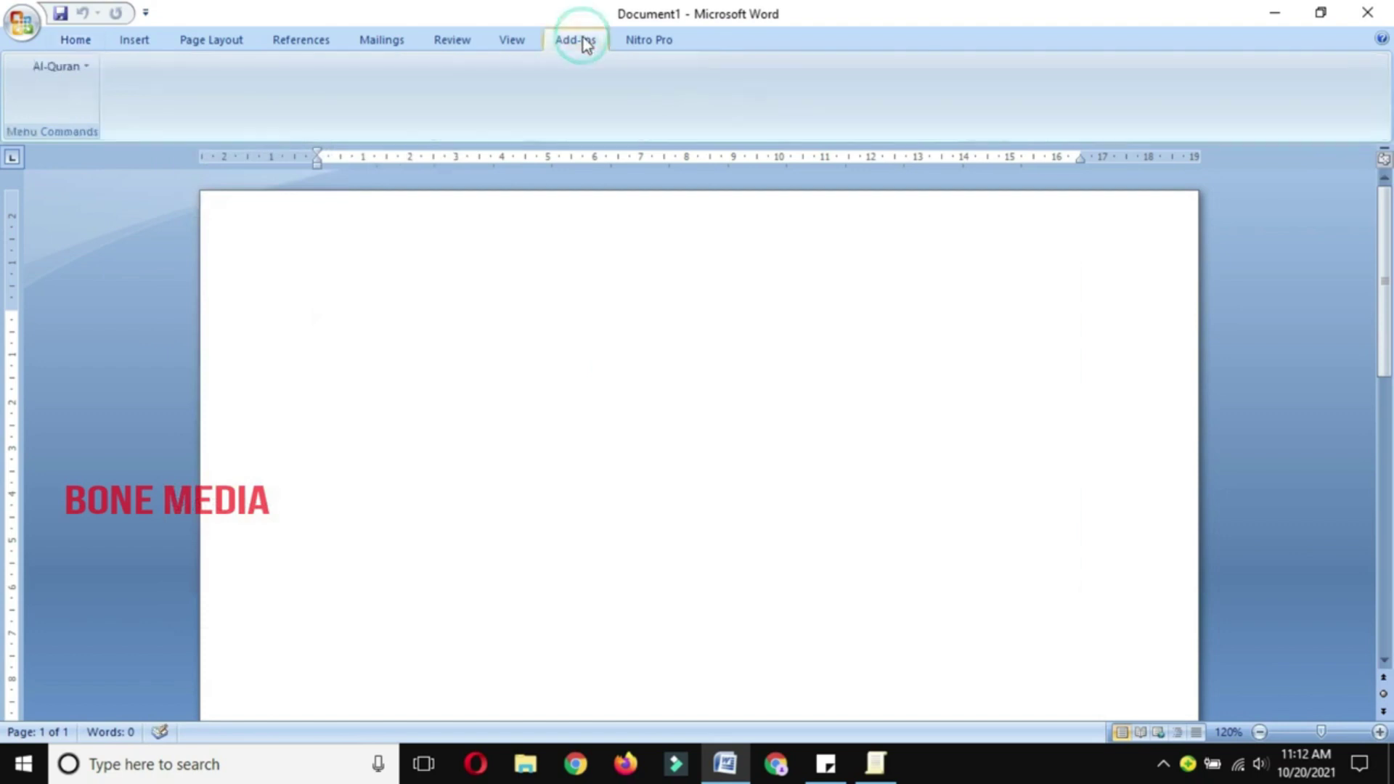
left_click(75, 42)
left_click(897, 446)
scroll(726, 499, "down", 3)
scroll(727, 499, "down", 5)
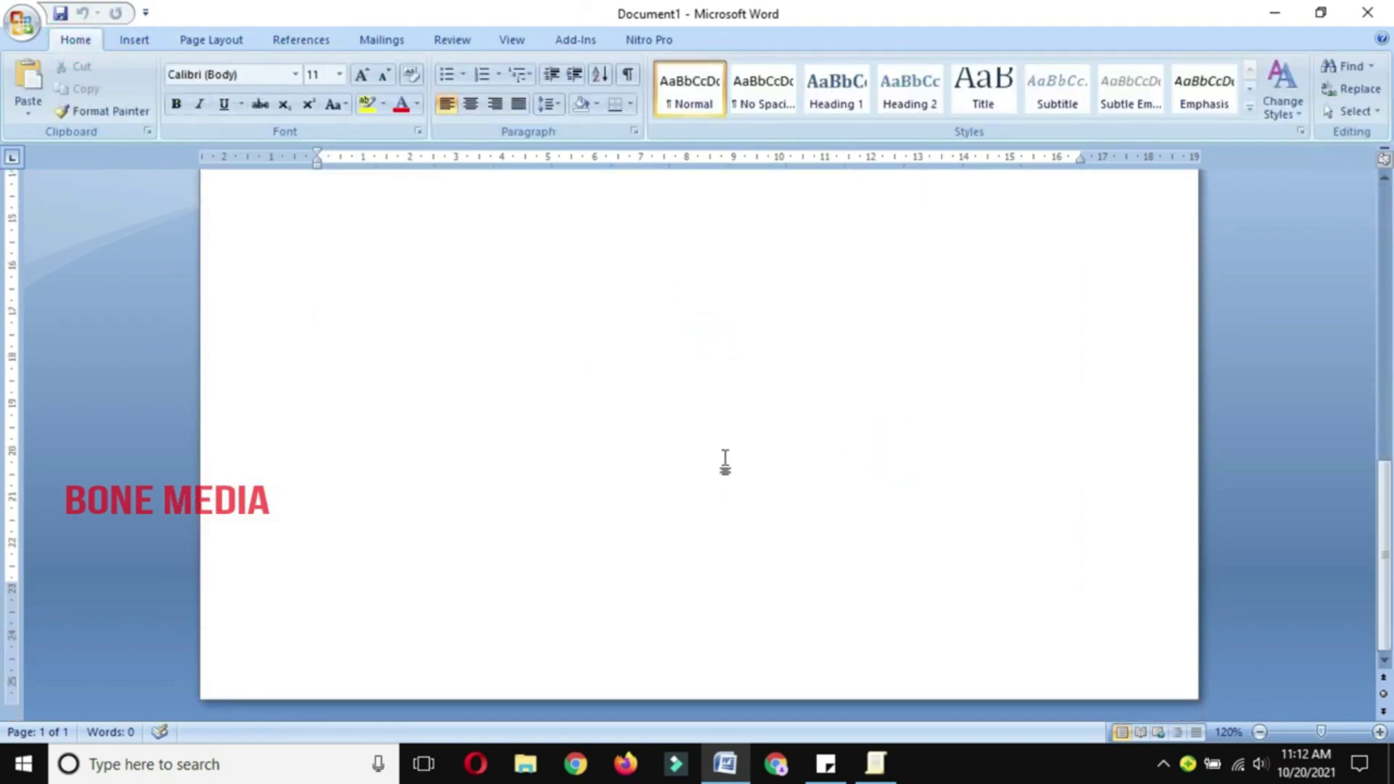
scroll(727, 499, "up", 8)
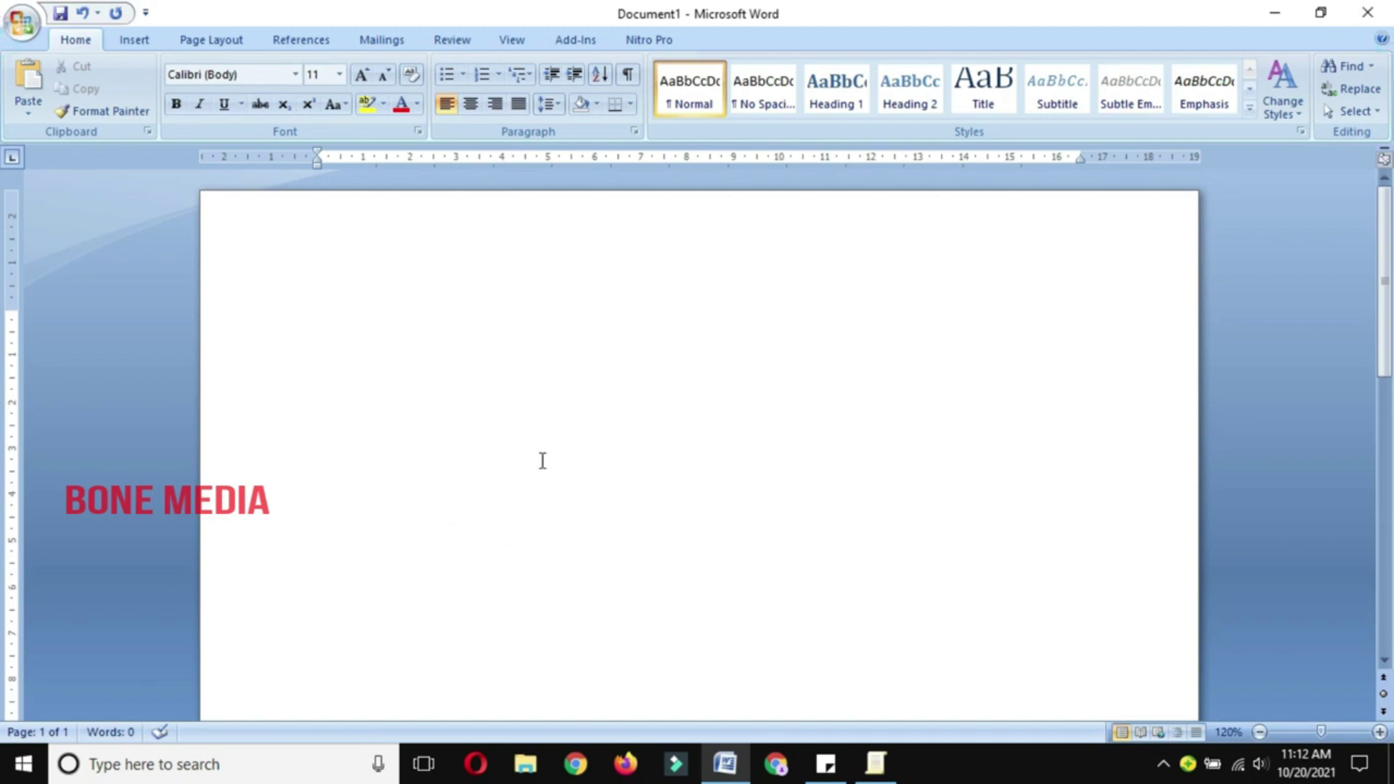
scroll(544, 446, "down", 5)
scroll(548, 435, "up", 5)
left_click(1276, 86)
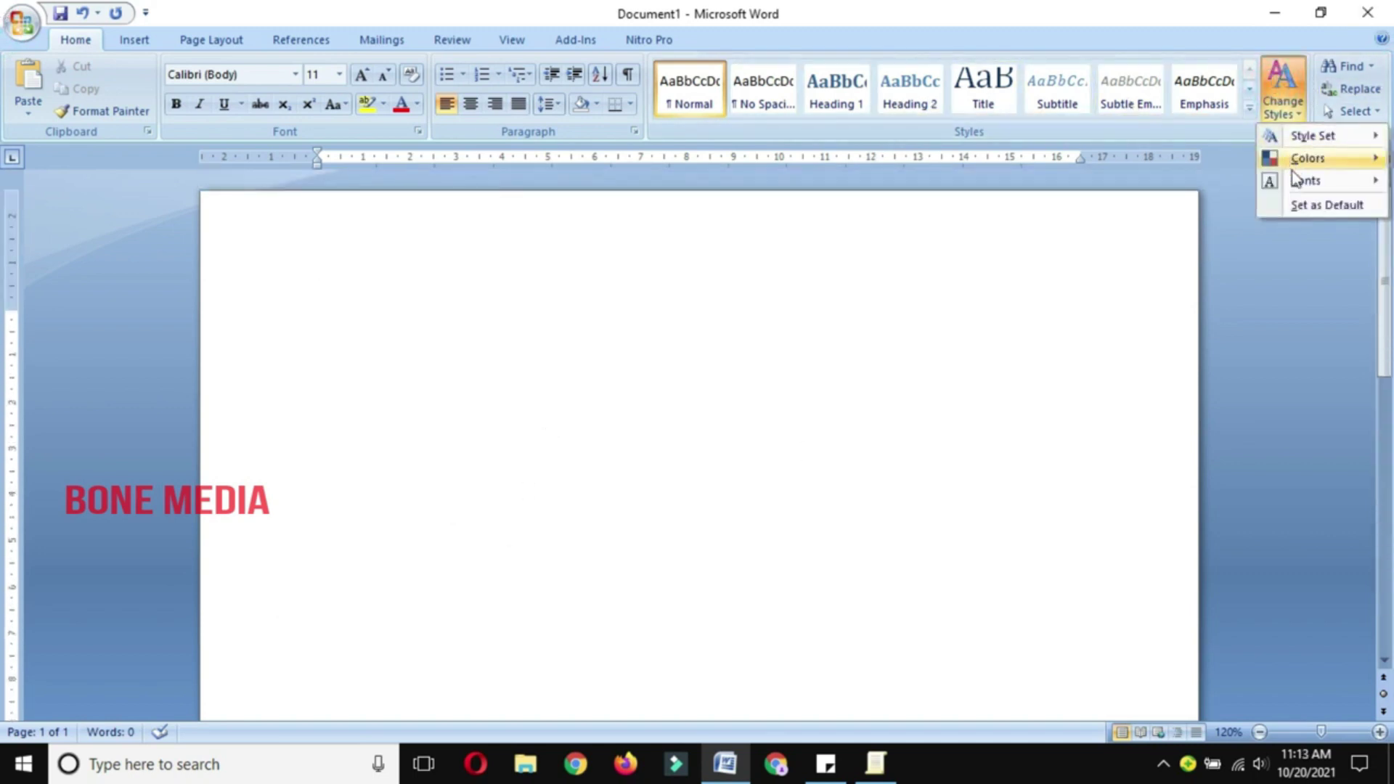
left_click(1002, 286)
Insert a stacked line chart with markers into the blank document.
left_click(133, 40)
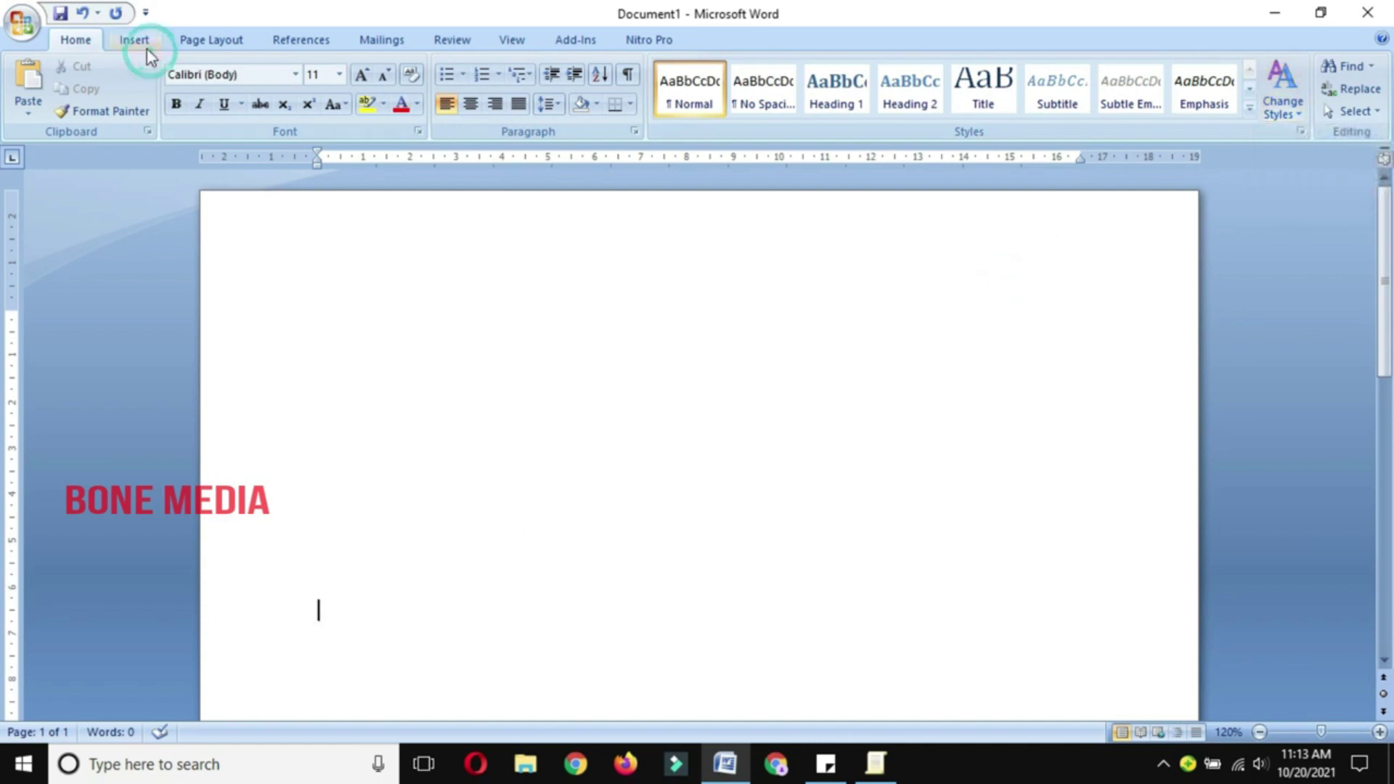
left_click(400, 83)
left_click(683, 374)
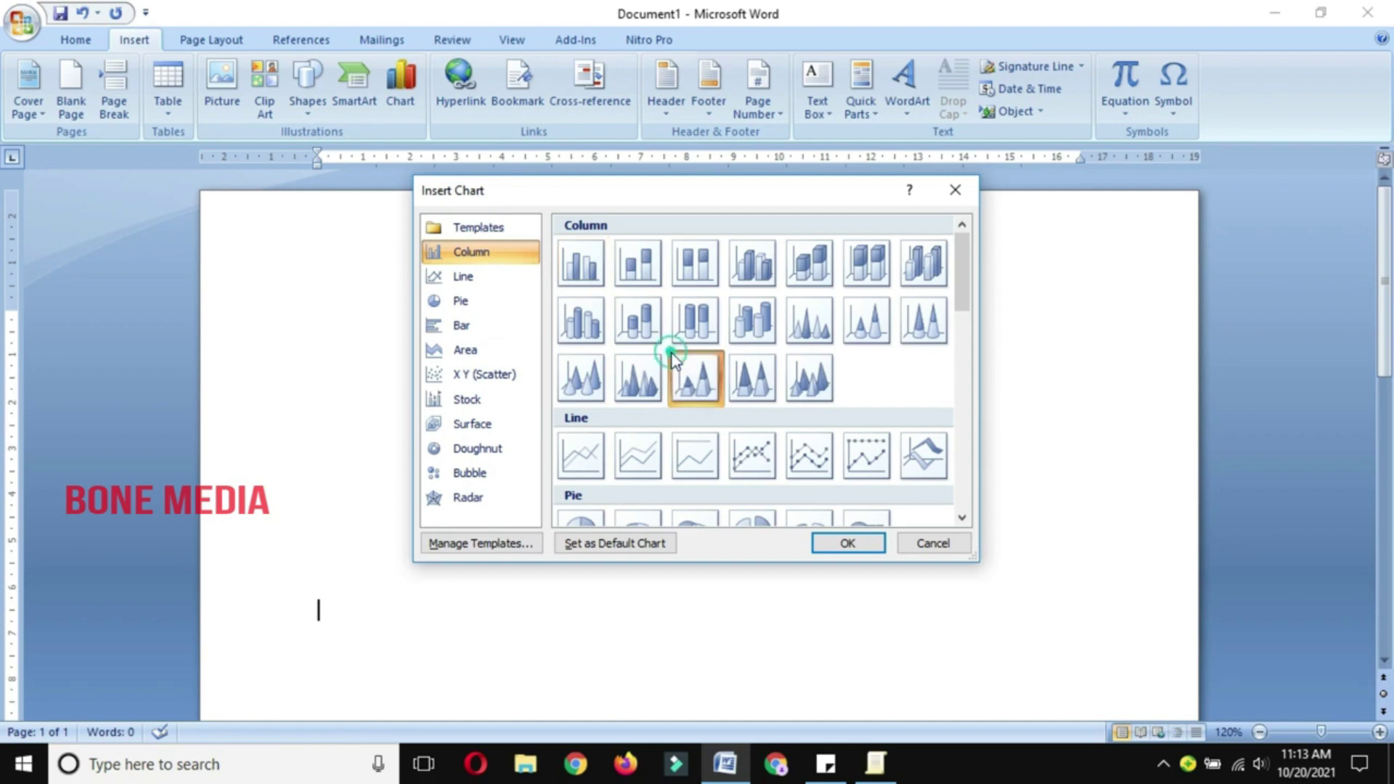
left_click(806, 464)
left_click(843, 550)
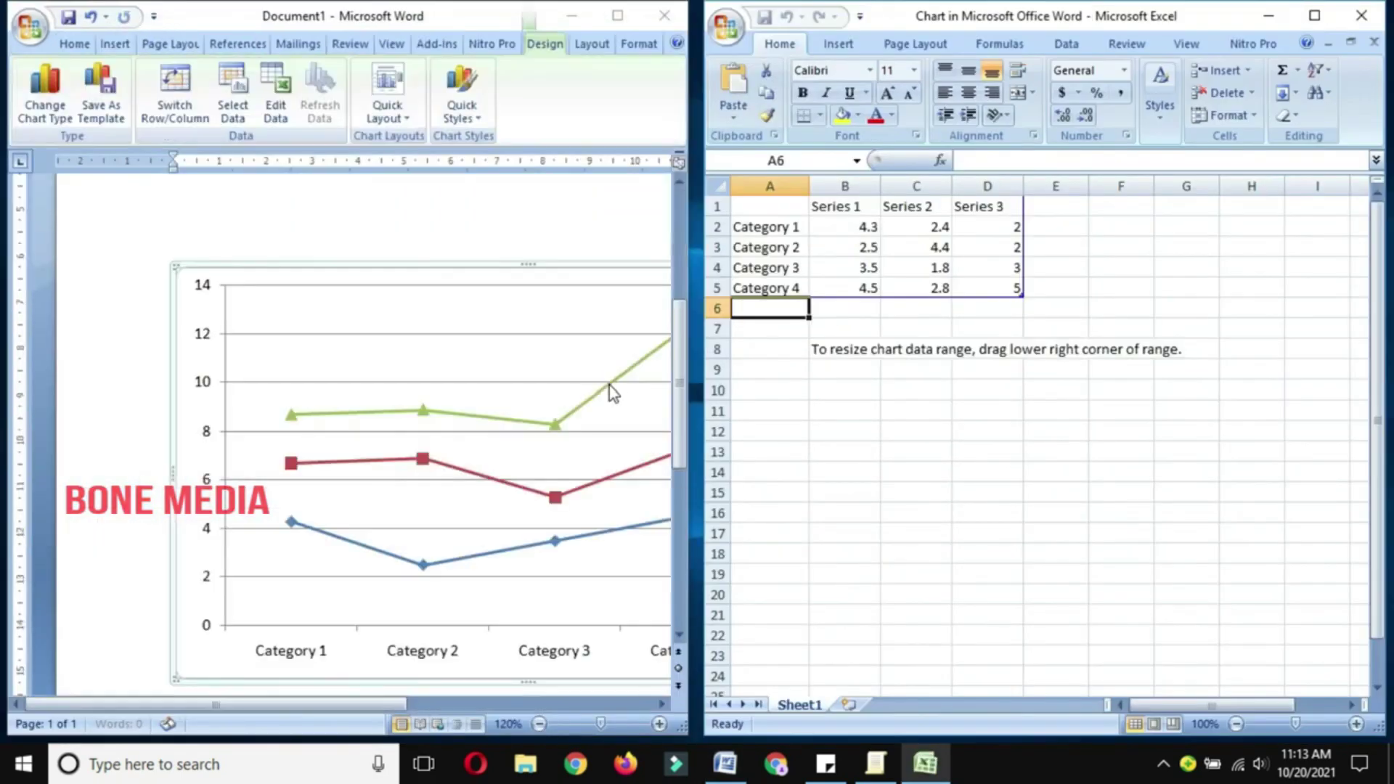
Maximize the document window and close the document without saving its changes.
left_click(617, 15)
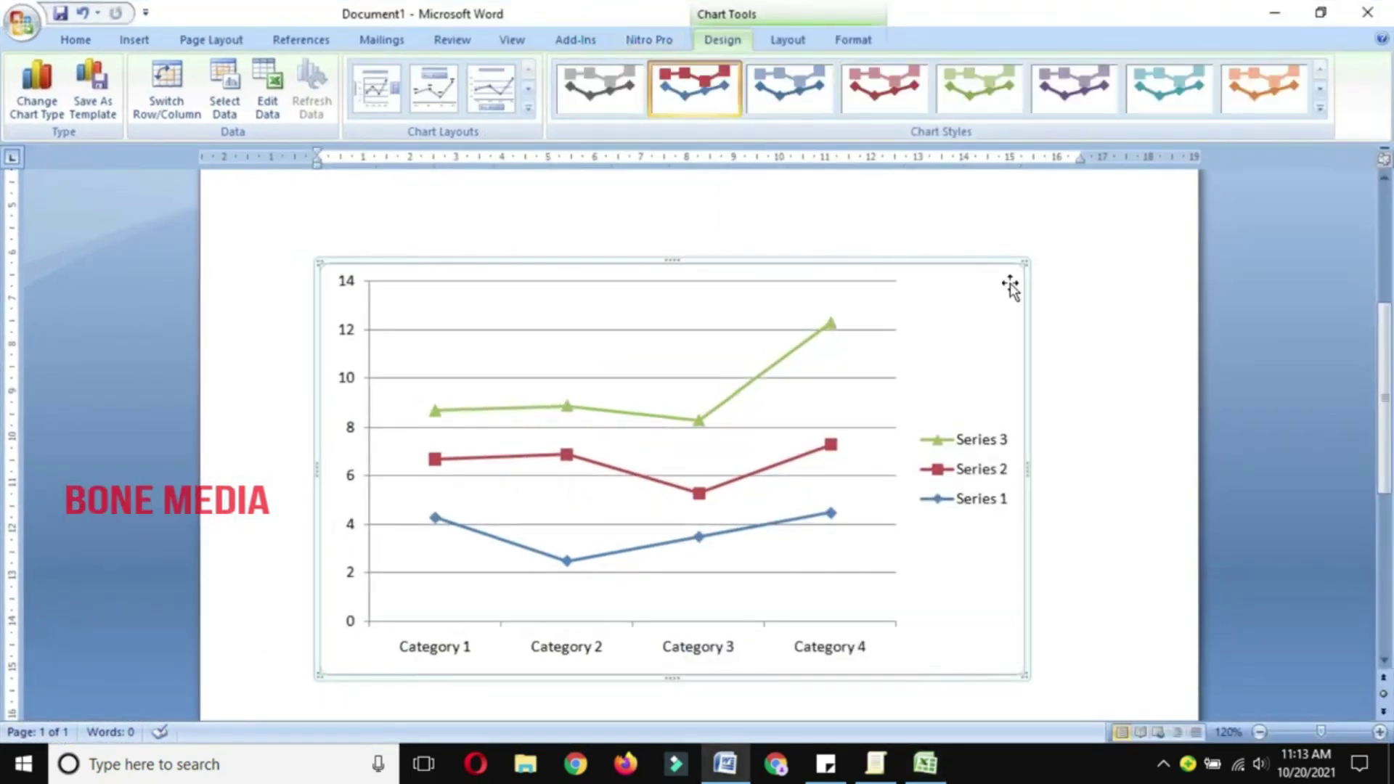
left_click(1361, 22)
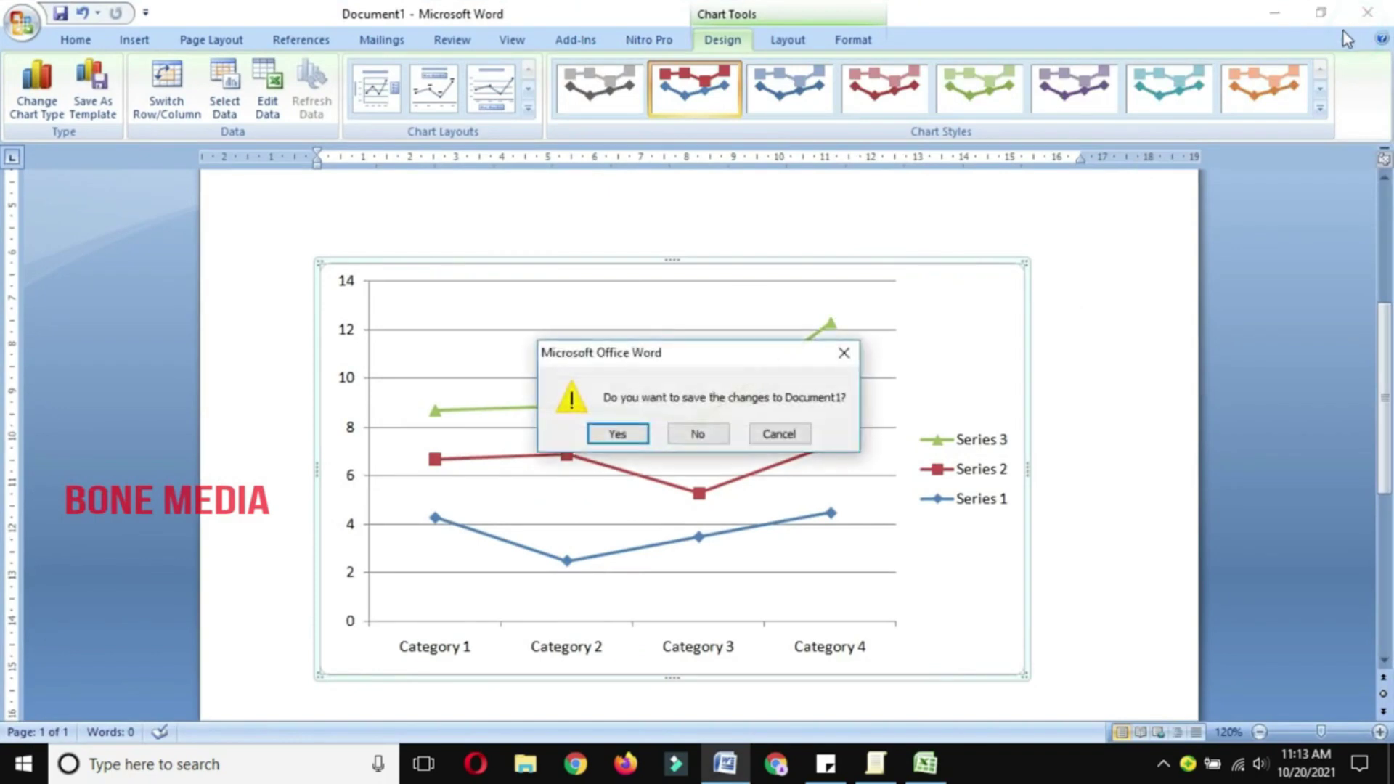
left_click(697, 436)
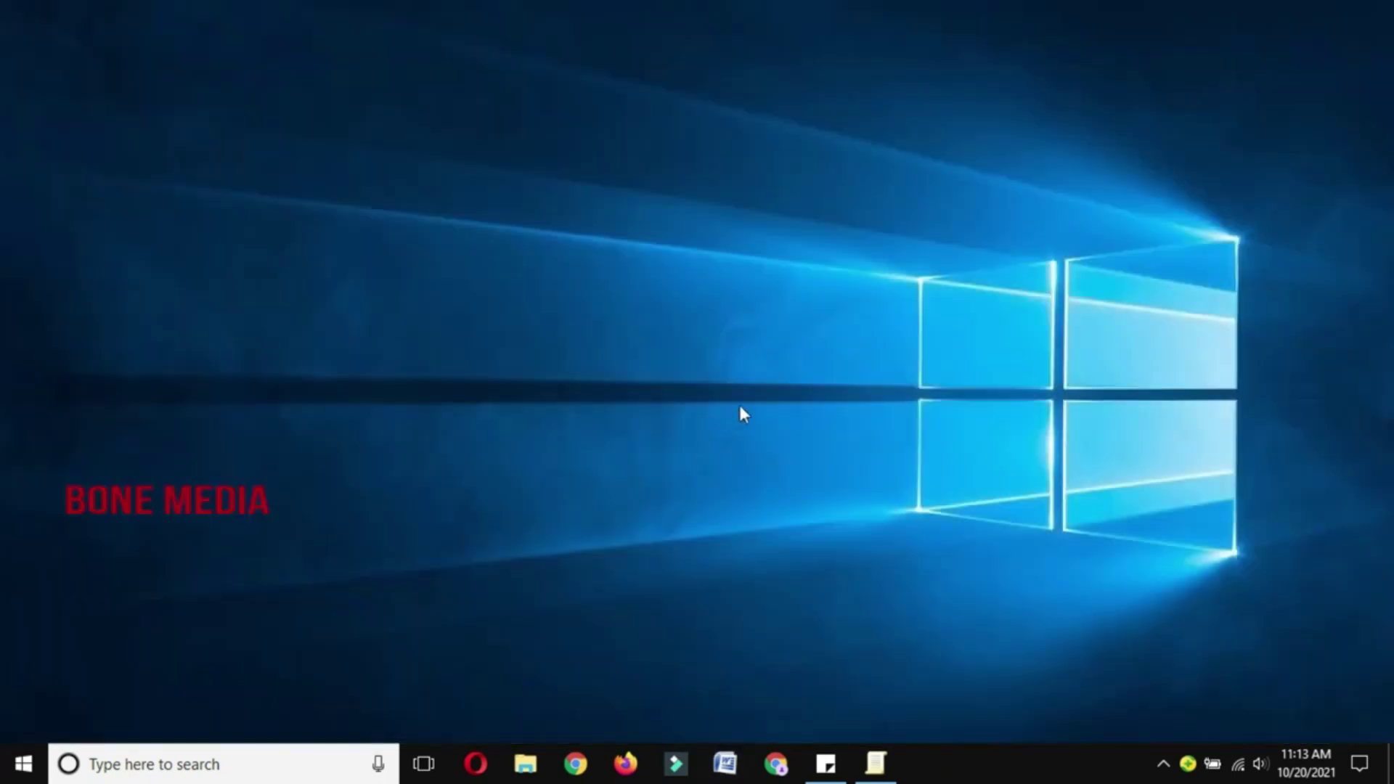